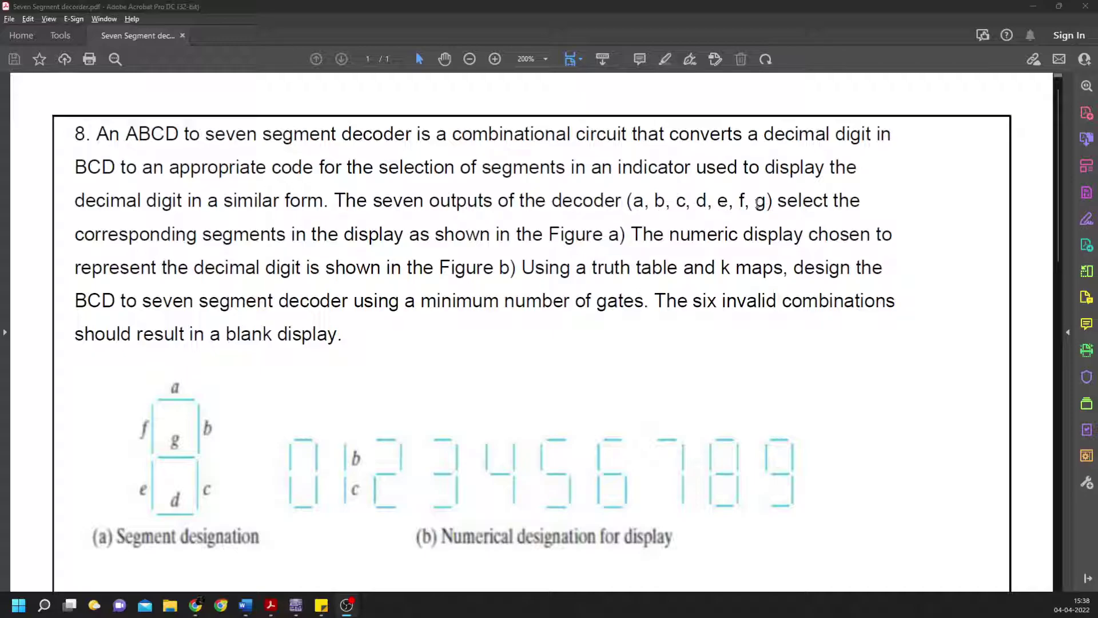
- In the decoder PDF, highlight segments d, e and f of the seven-segment figure
click(568, 183)
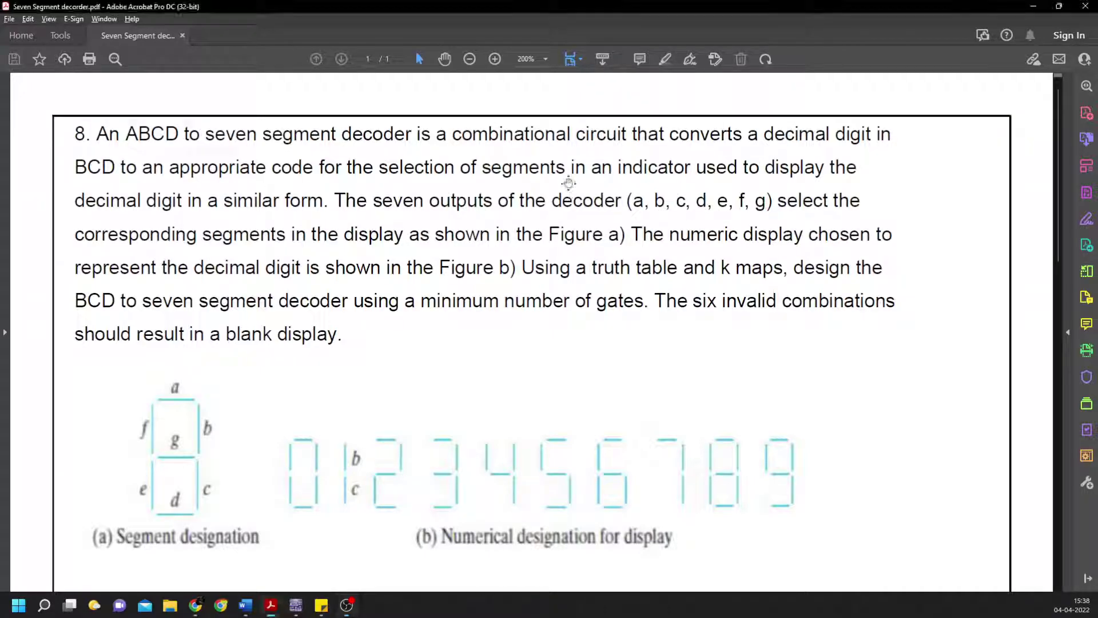
scroll(568, 183, down, 5)
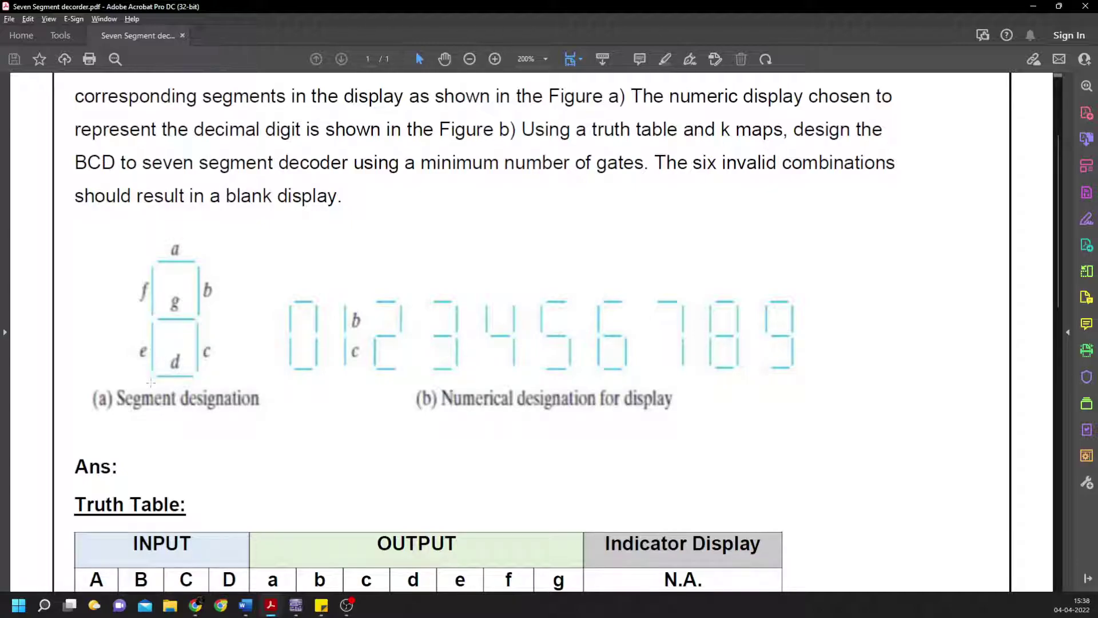
drag(151, 382, 199, 348)
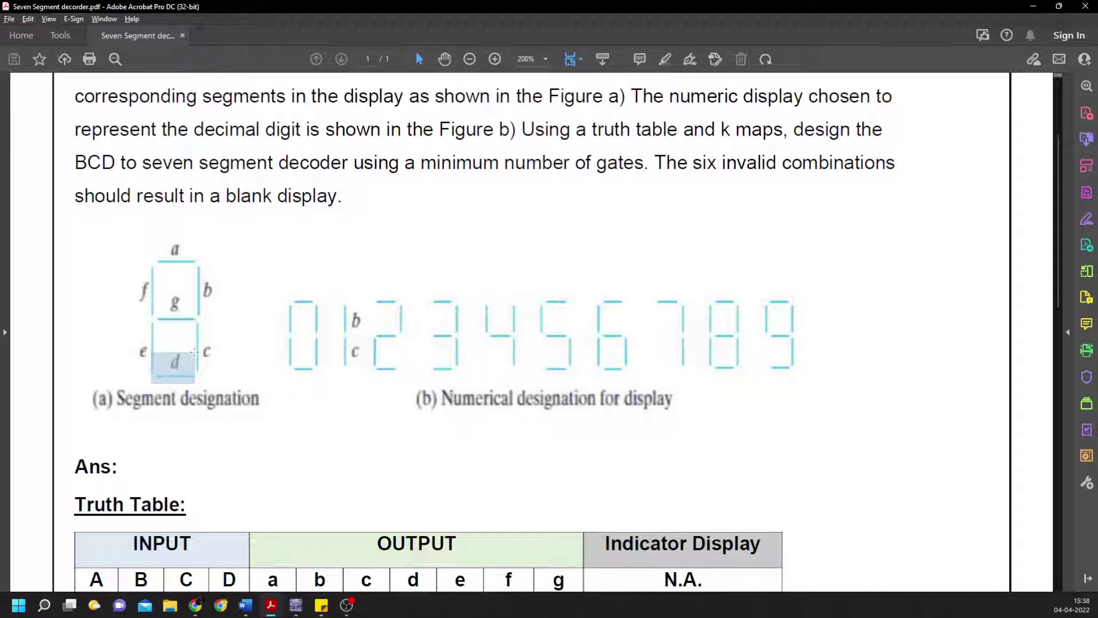
click(148, 347)
drag(129, 321, 159, 377)
drag(127, 254, 161, 314)
click(167, 304)
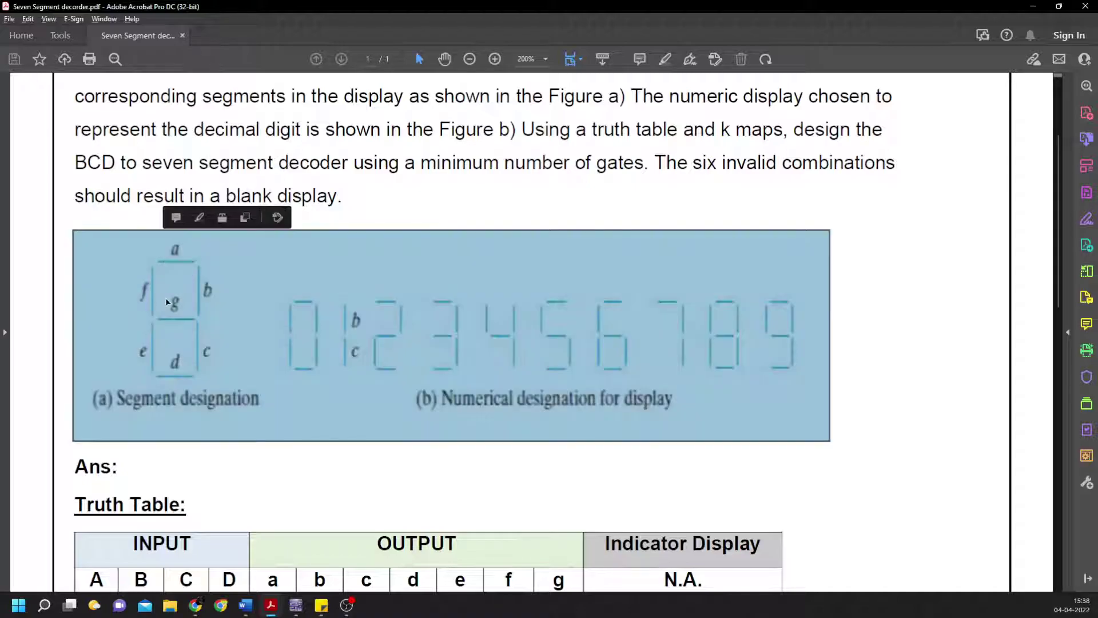
click(215, 303)
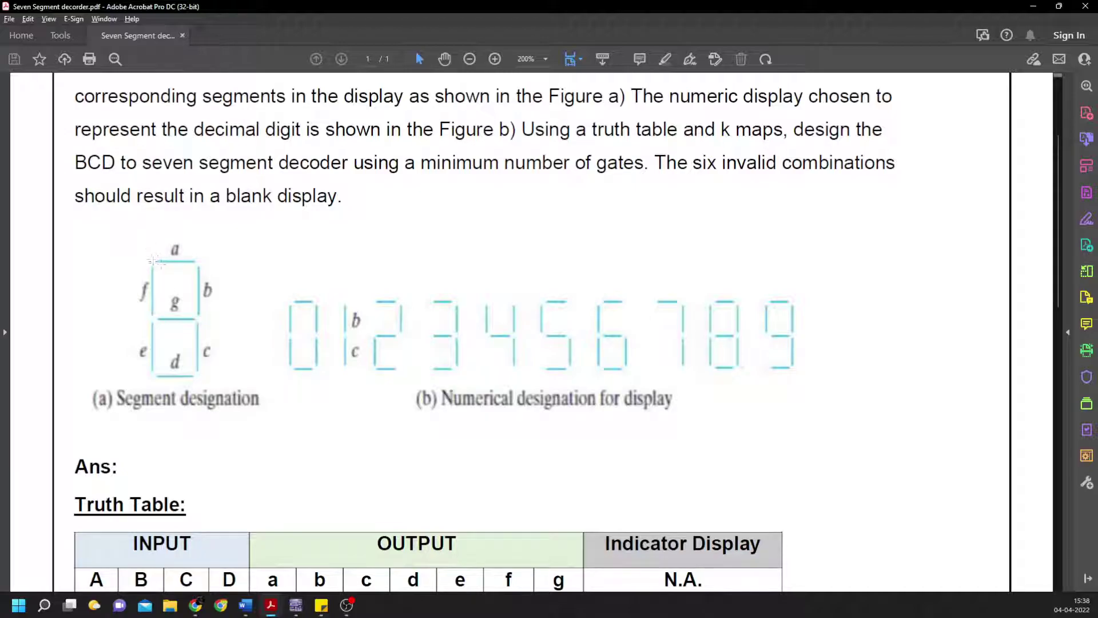
- Highlight segments a and g and the digit 0 in the display figure
drag(146, 242, 199, 328)
click(164, 299)
click(197, 345)
click(316, 337)
drag(290, 335, 255, 336)
click(233, 285)
click(55, 290)
- In the truth table, highlight the A–D input values and the first row's outputs
scroll(332, 311, down, 1)
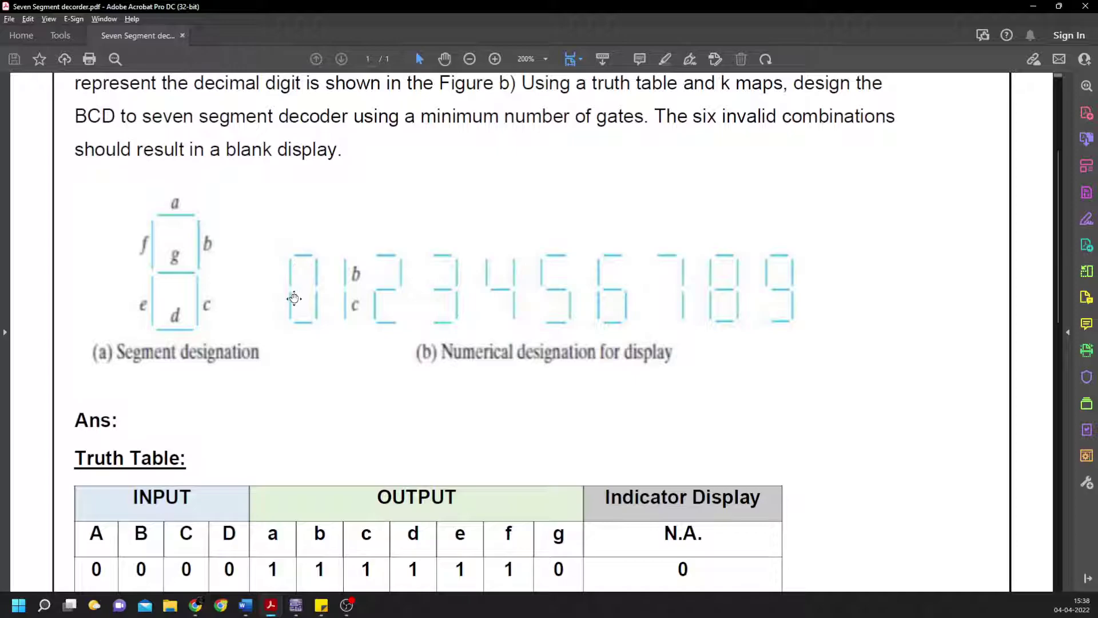
scroll(288, 298, down, 3)
ctrl+scroll(288, 298, up, 1)
ctrl+scroll(289, 298, down, 2)
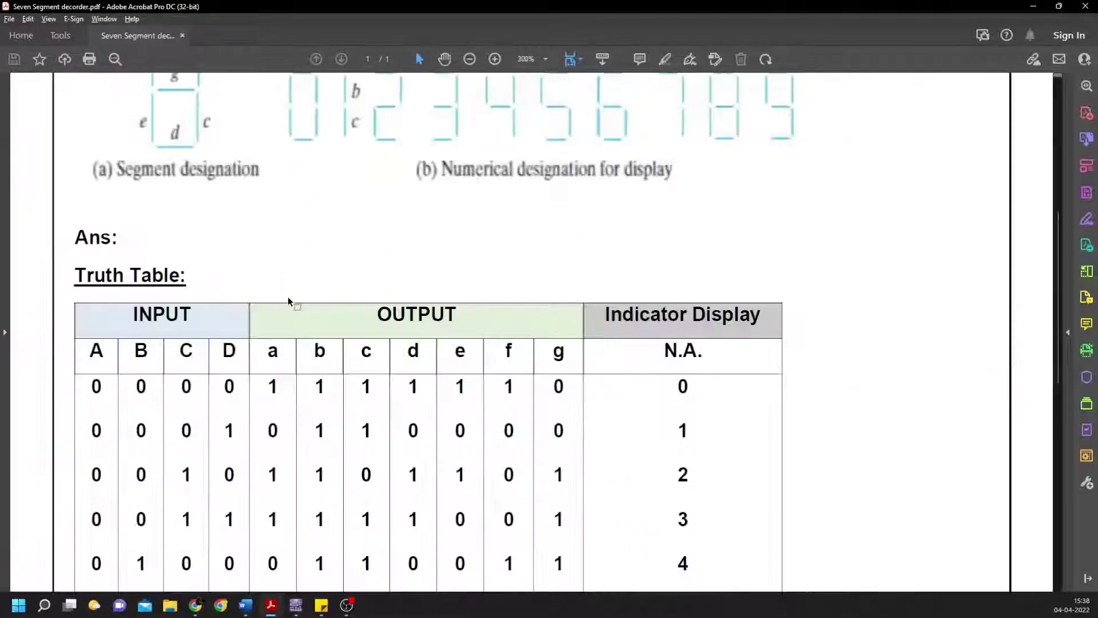
scroll(298, 273, down, 1)
scroll(298, 272, down, 3)
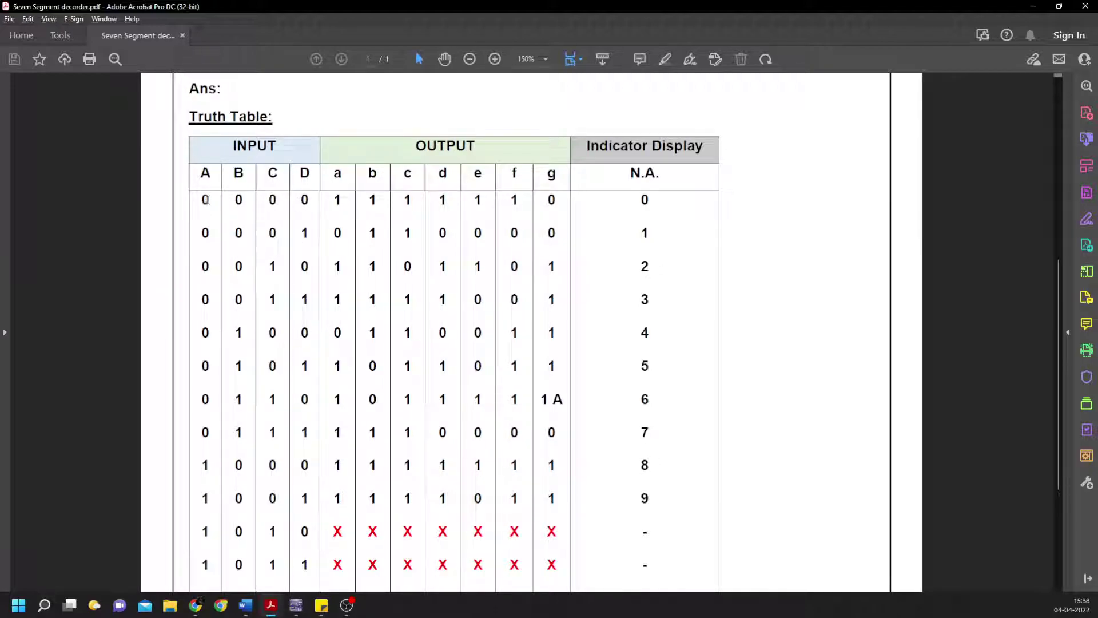
drag(205, 200, 337, 200)
click(306, 198)
scroll(419, 183, up, 4)
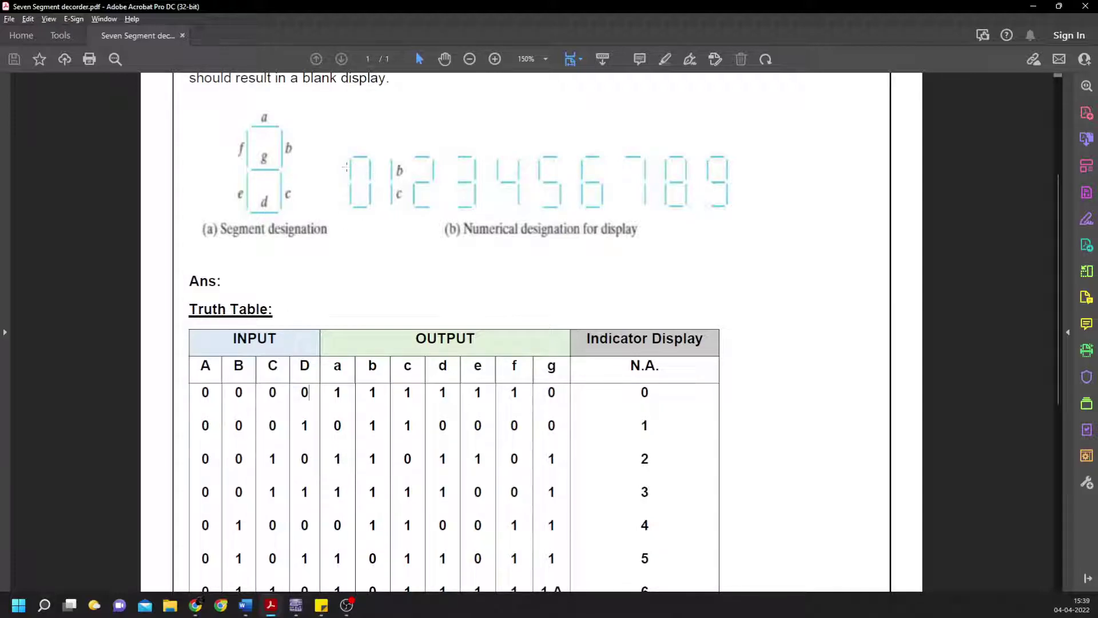
double_click(551, 392)
drag(244, 414, 306, 426)
click(308, 426)
- Inspect the digit 9 figure and the invalid 1 0 1 0 truth-table row
scroll(772, 382, down, 3)
scroll(771, 384, down, 4)
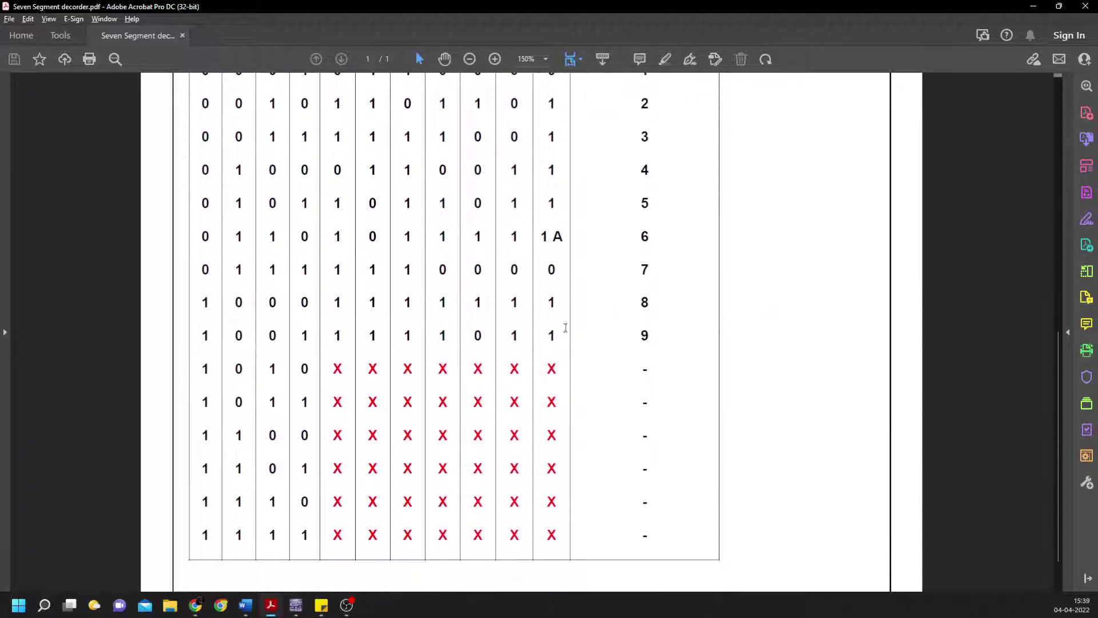
scroll(691, 339, up, 8)
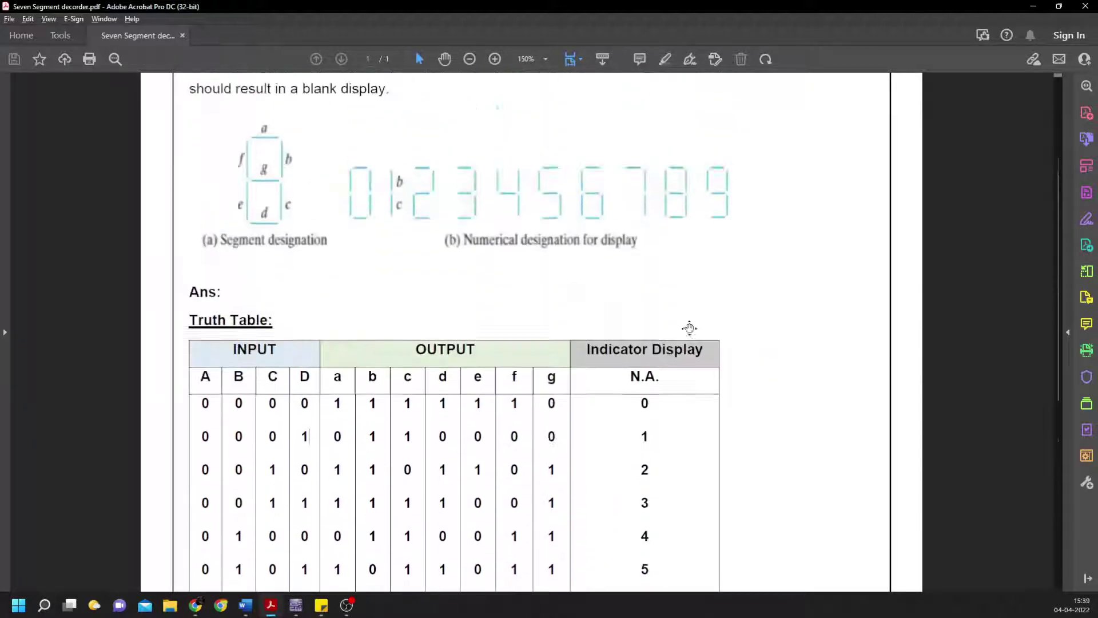
drag(709, 294, 737, 369)
click(768, 329)
scroll(758, 285, down, 5)
scroll(758, 285, down, 3)
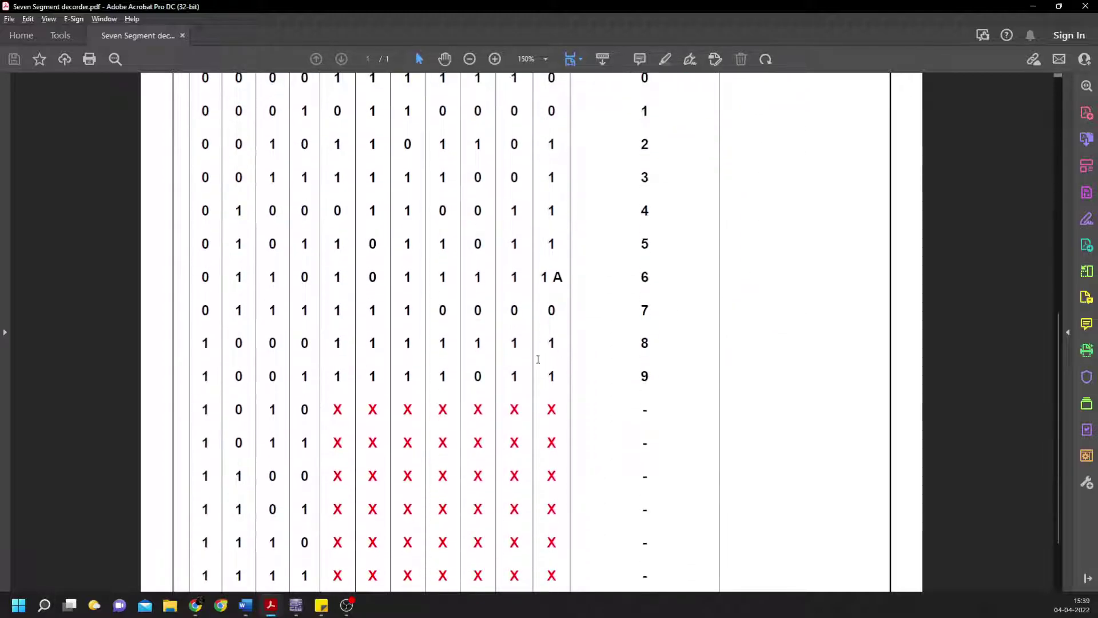
scroll(298, 400, down, 2)
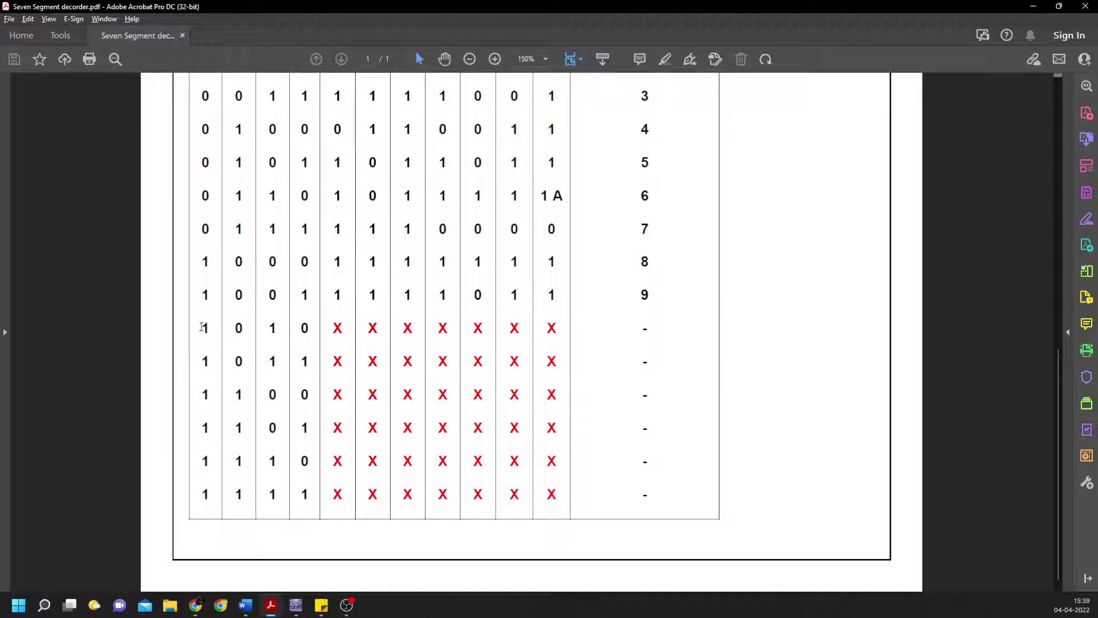
mouse_move(202, 328)
mouse_down()
mouse_move(304, 329)
mouse_move(204, 300)
mouse_up()
scroll(571, 382, up, 10)
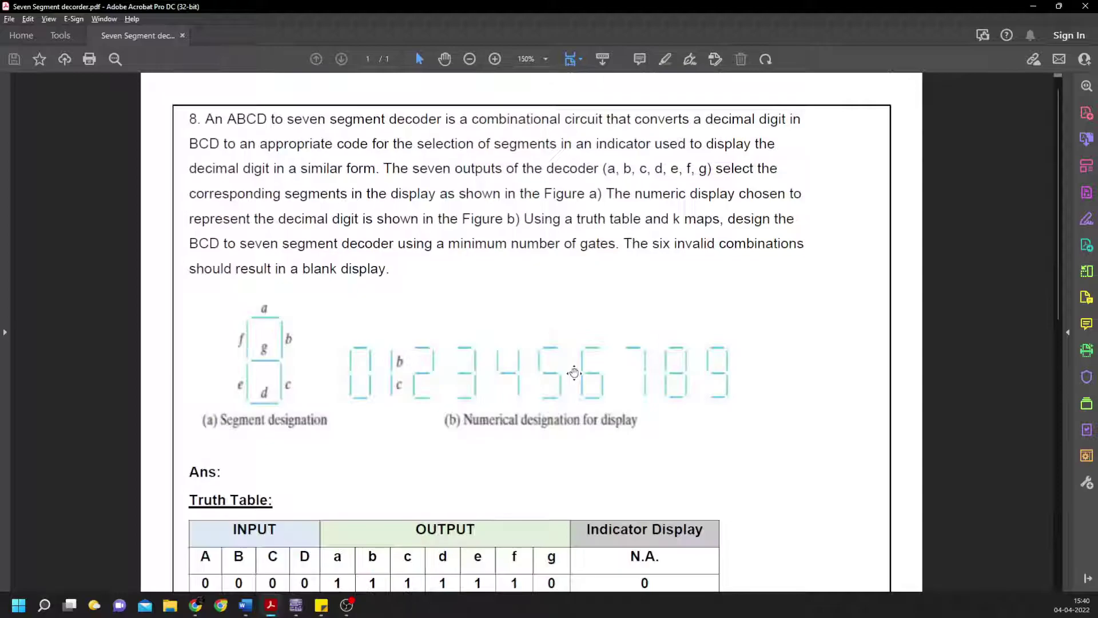
- Place a VCC supply near the top-left of the Design2 schematic in Multisim
click(297, 612)
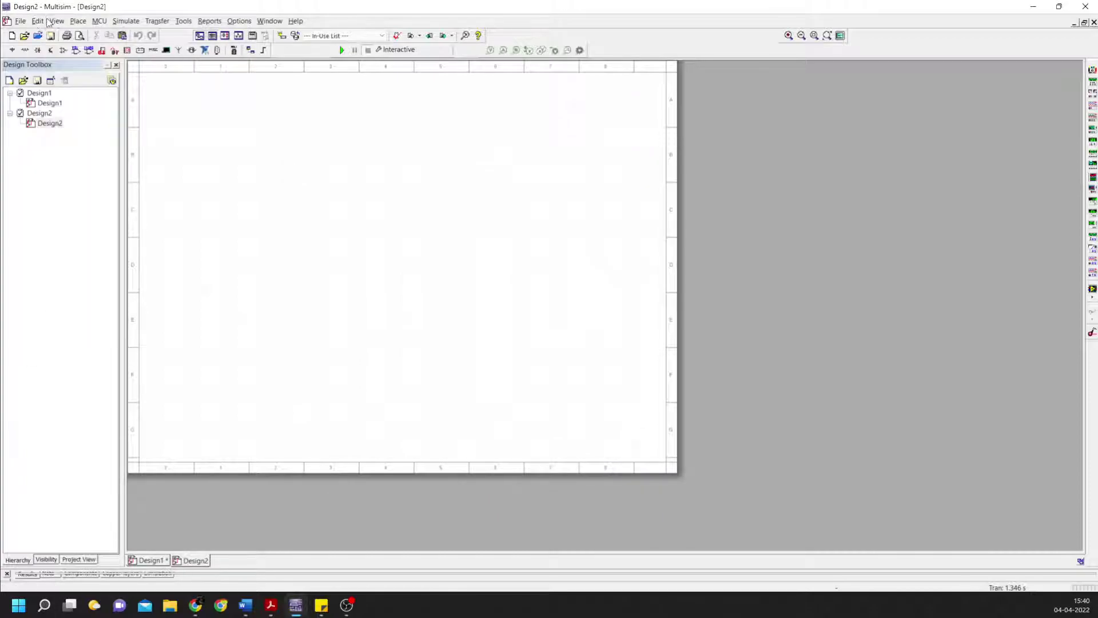
click(38, 21)
click(78, 21)
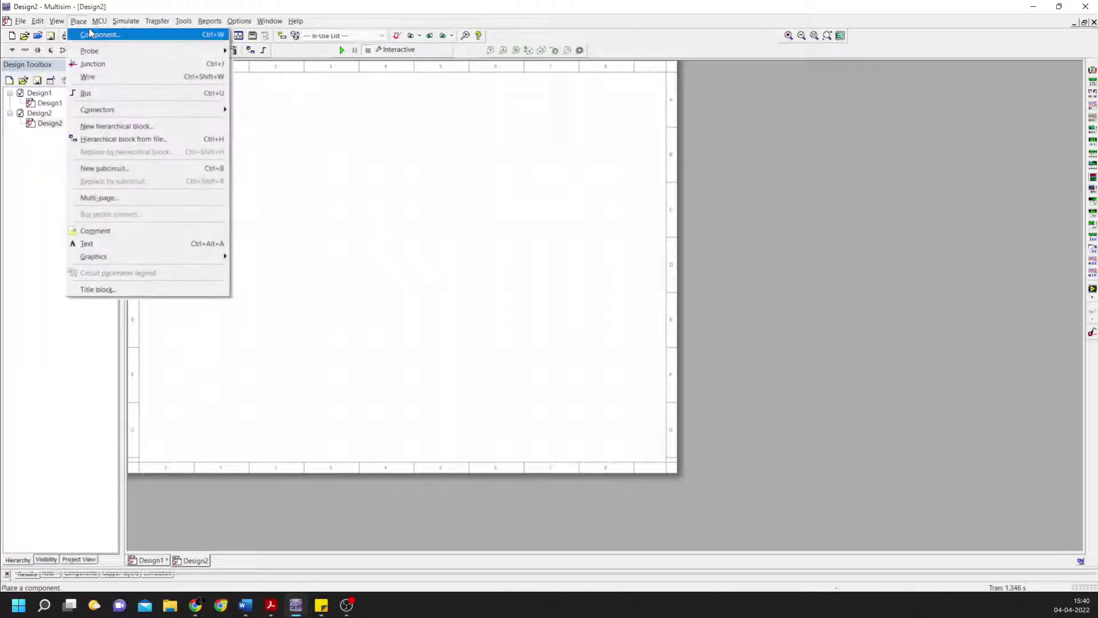
click(90, 35)
double_click(464, 189)
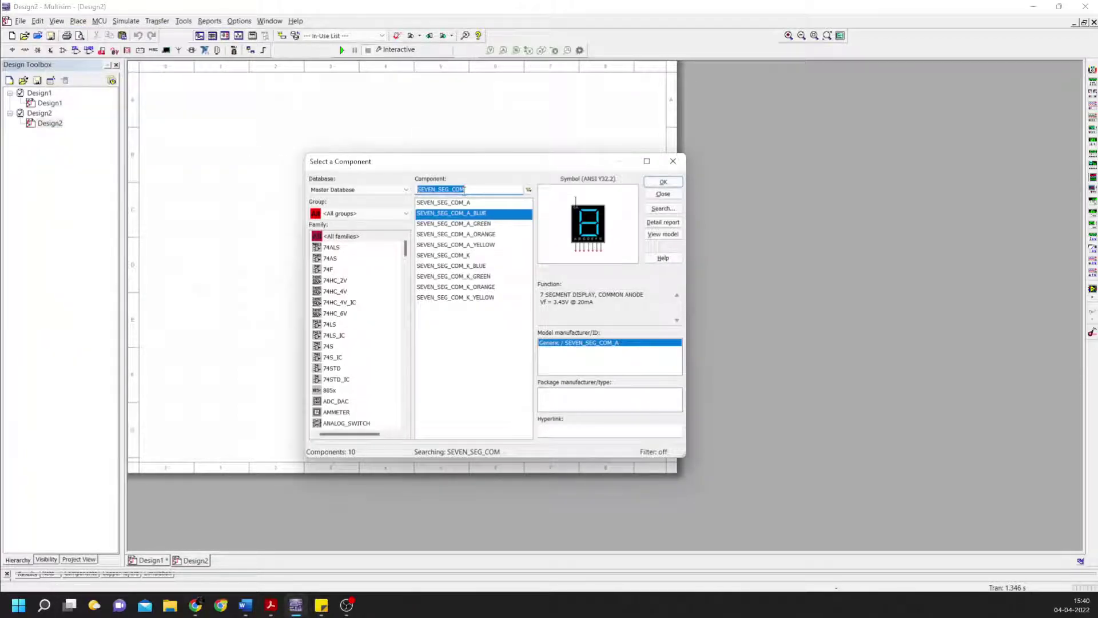
key(BackSpace)
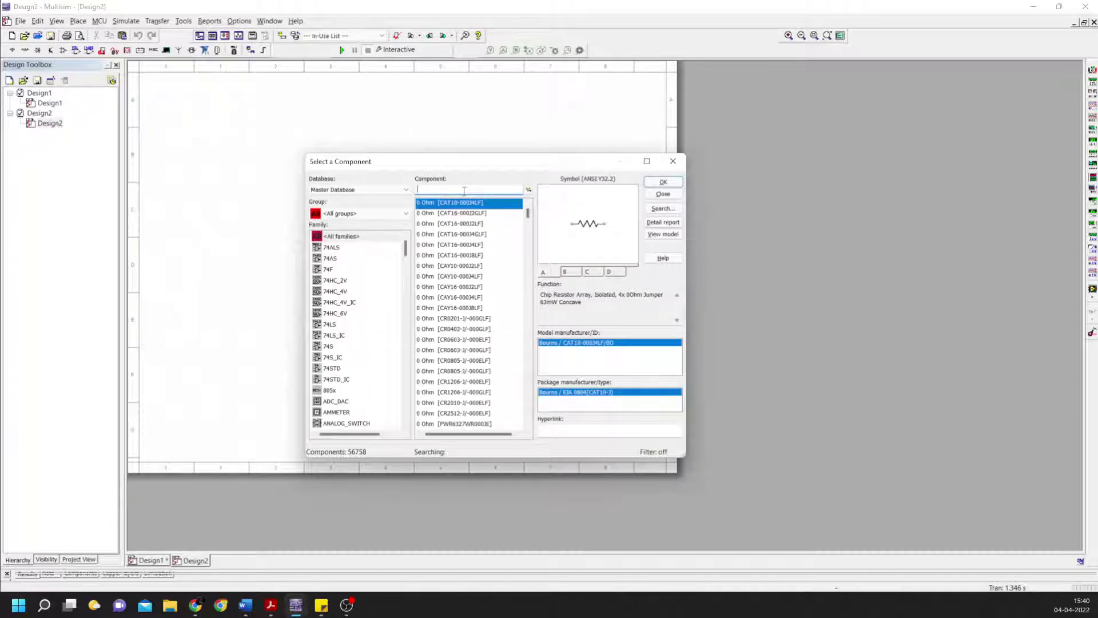
text(cc)
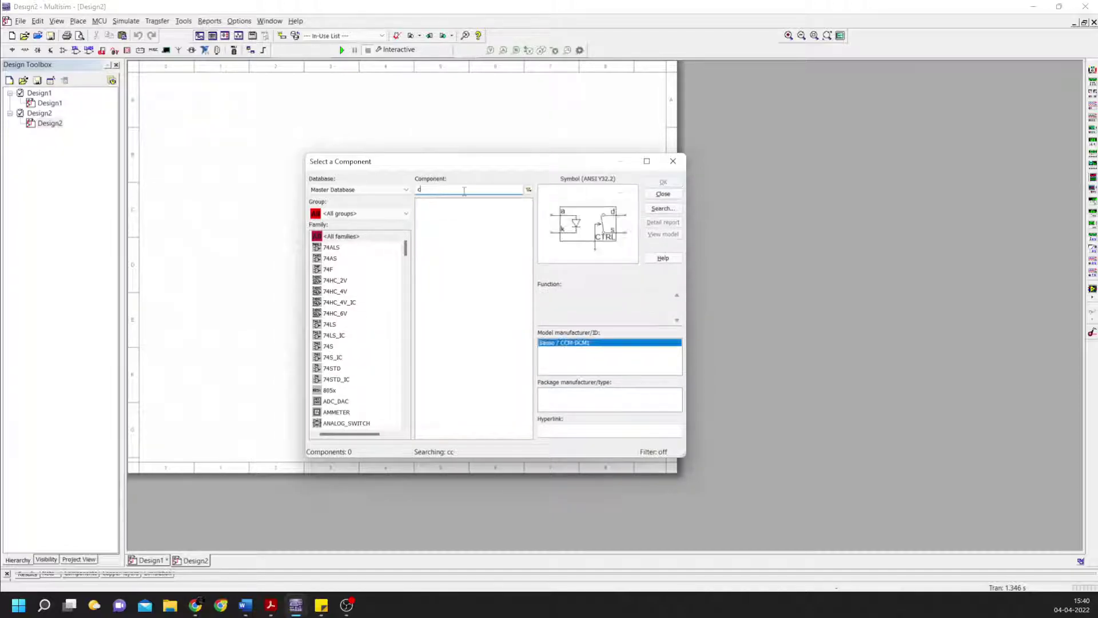
key(Return)
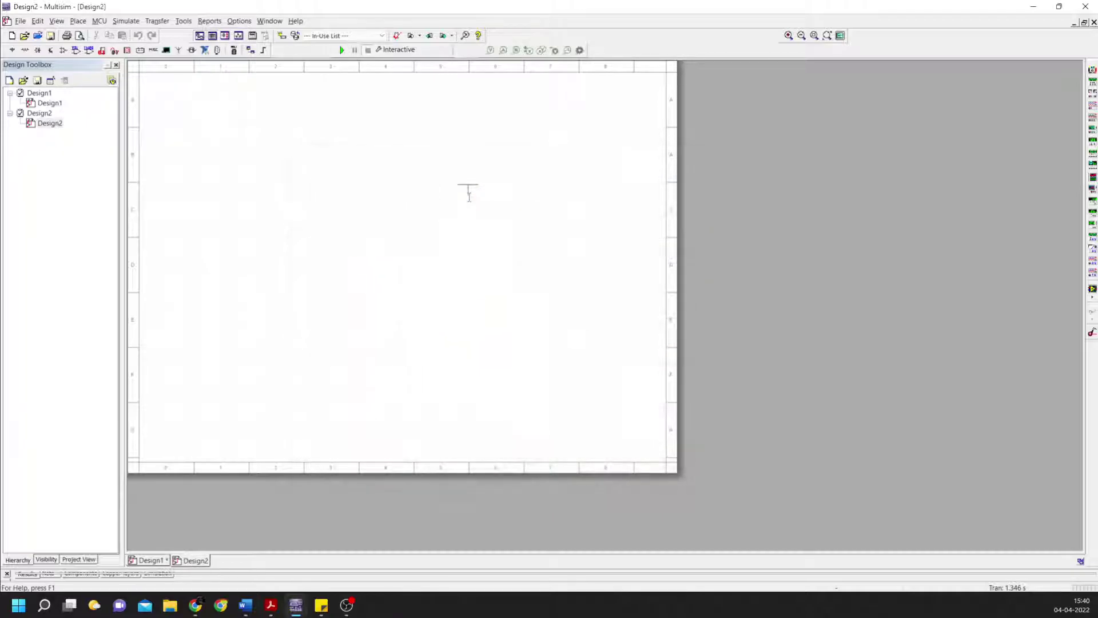
click(210, 140)
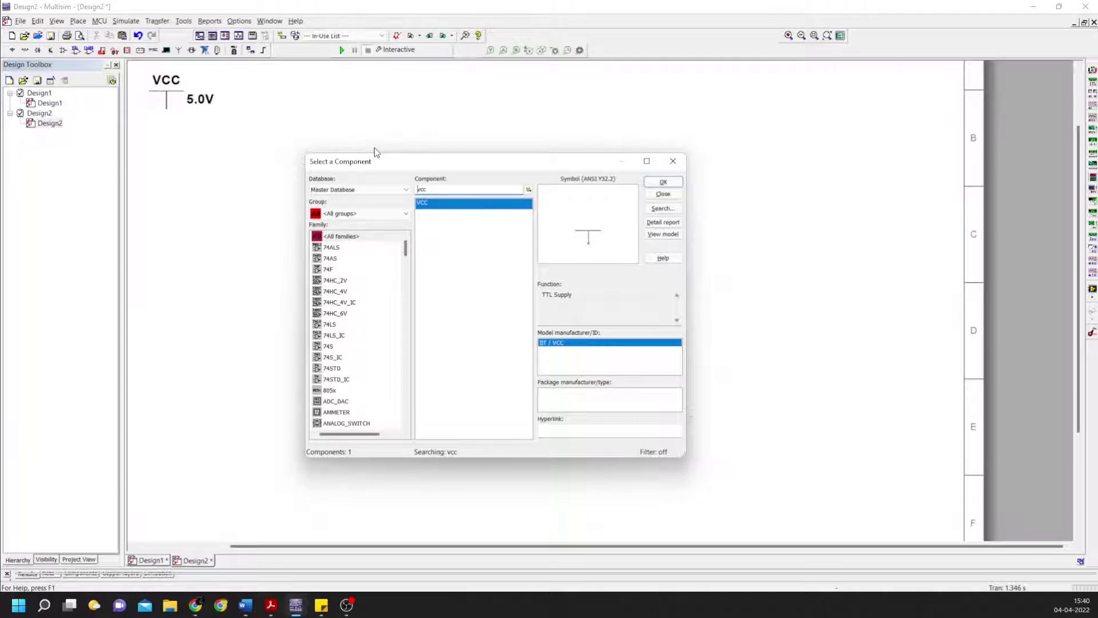
- Search the component browser for 74ls47d and pick the decoder for placement
key(ctrl+a)
key(BackSpace)
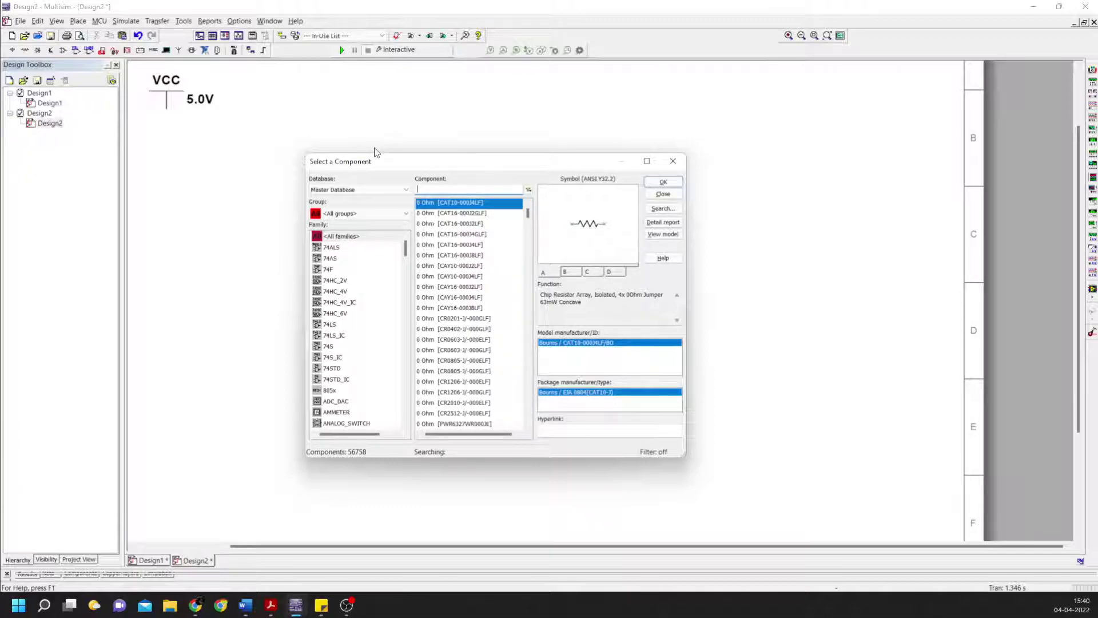
text(7)
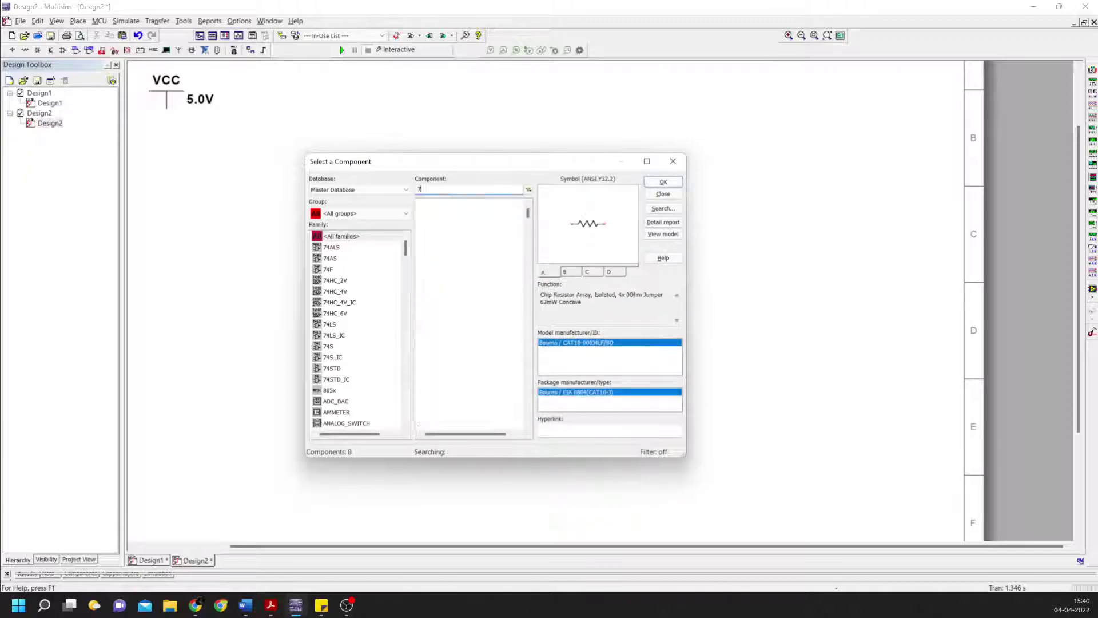
text(4ls47d)
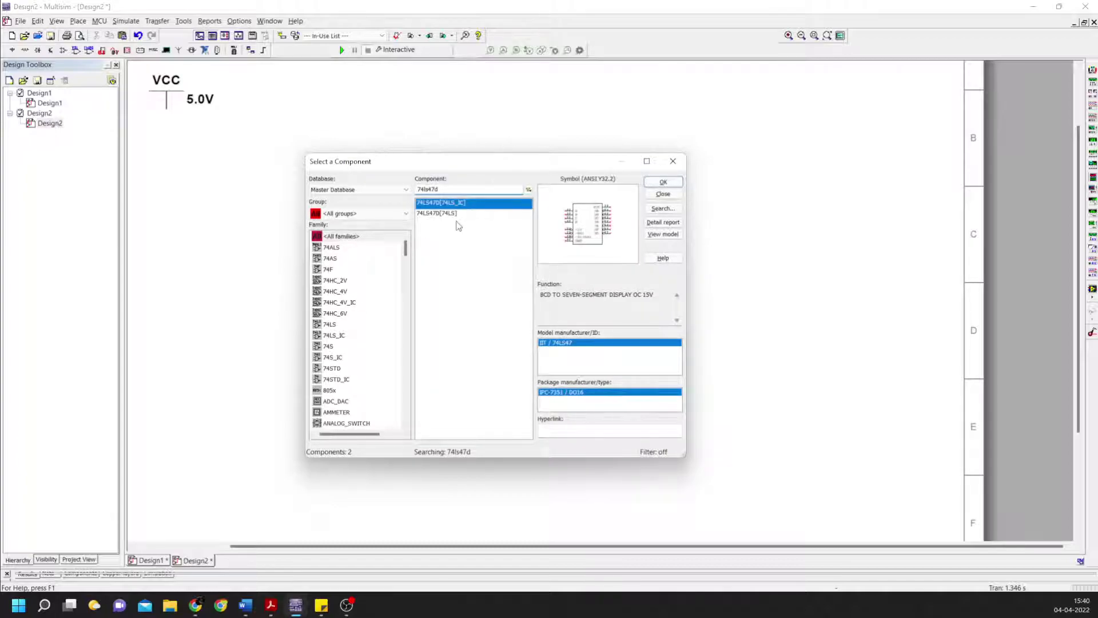
double_click(450, 205)
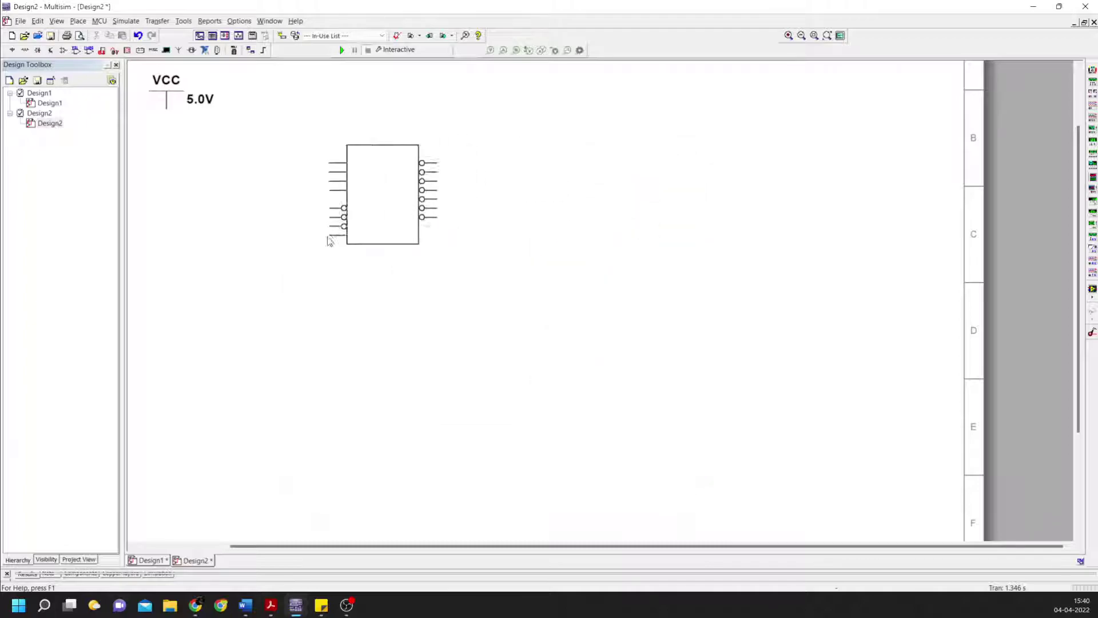
- Place the 74LS47D decoder and four DIPSW1 switches stacked to its left
click(452, 258)
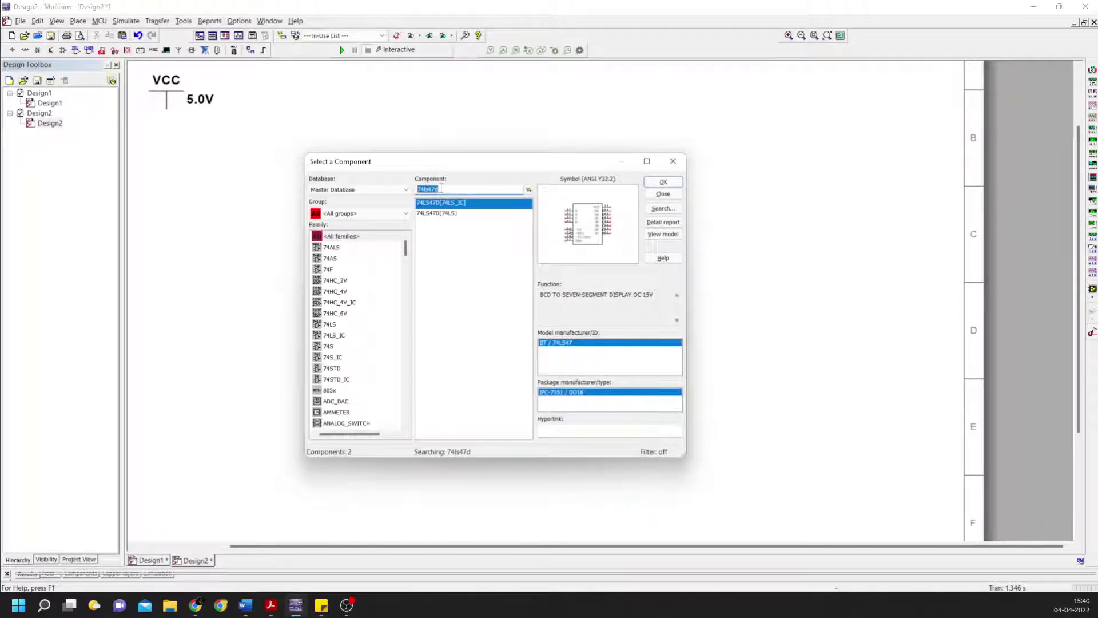
text(di)
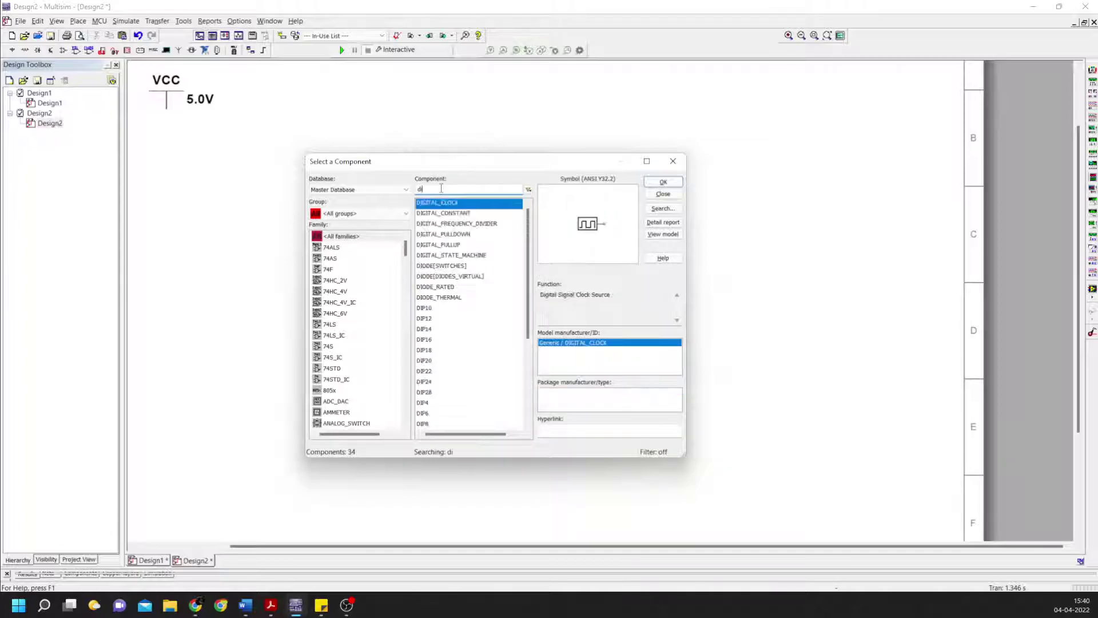
text(psw1)
key(Return)
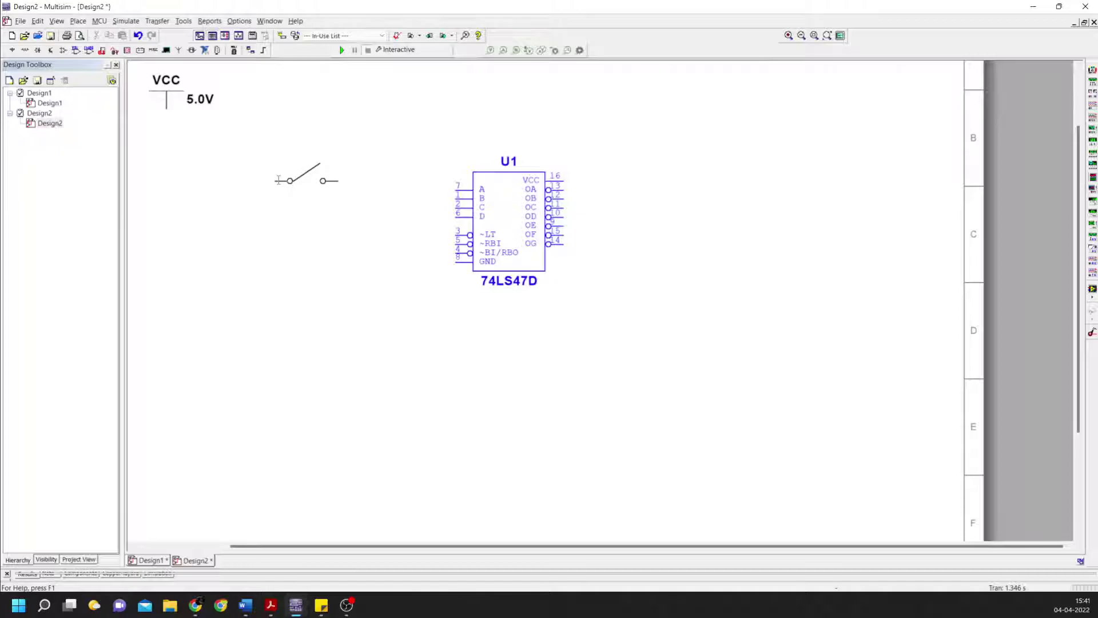
click(278, 180)
key(Return)
click(286, 257)
key(Return)
click(293, 334)
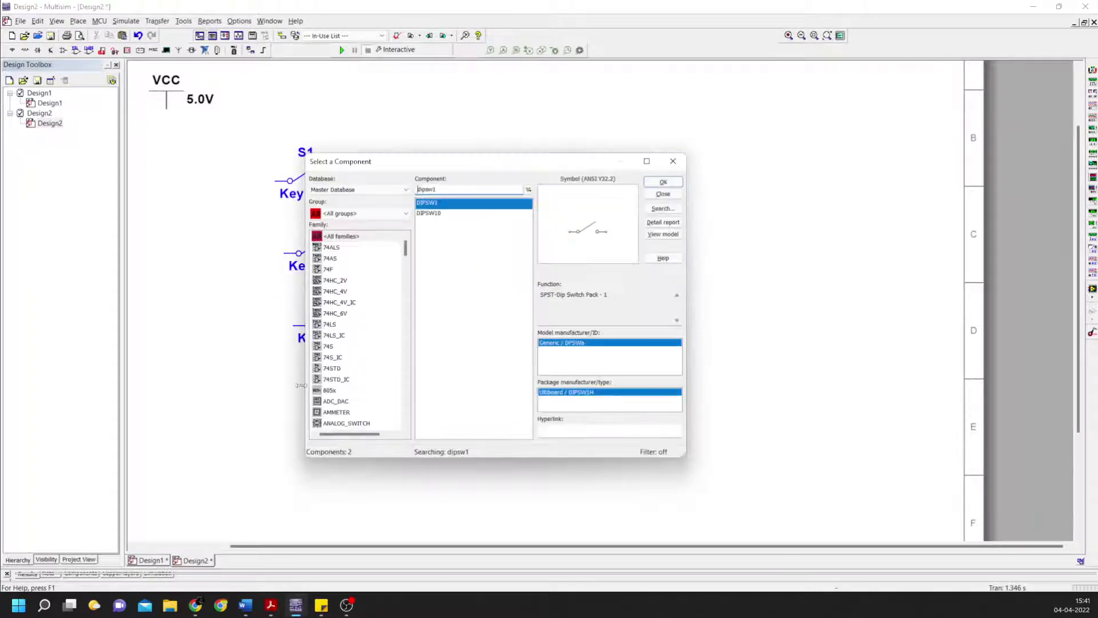
key(Return)
click(312, 389)
key(Return)
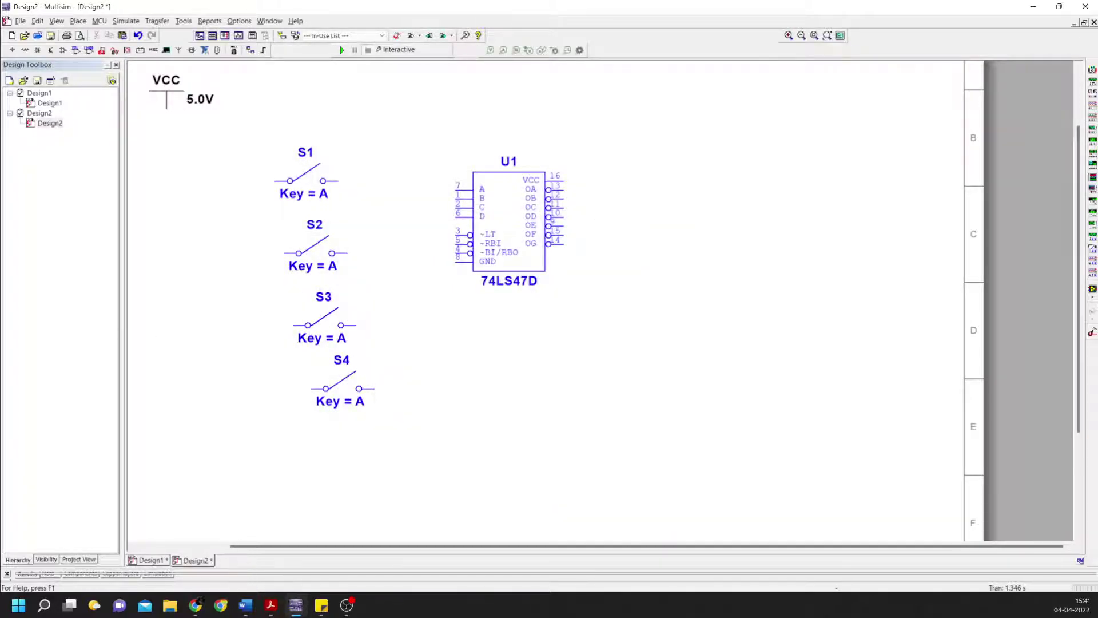
- Search seven_seg_co and place the blue common-anode seven-segment display as U2
key(ctrl+w)
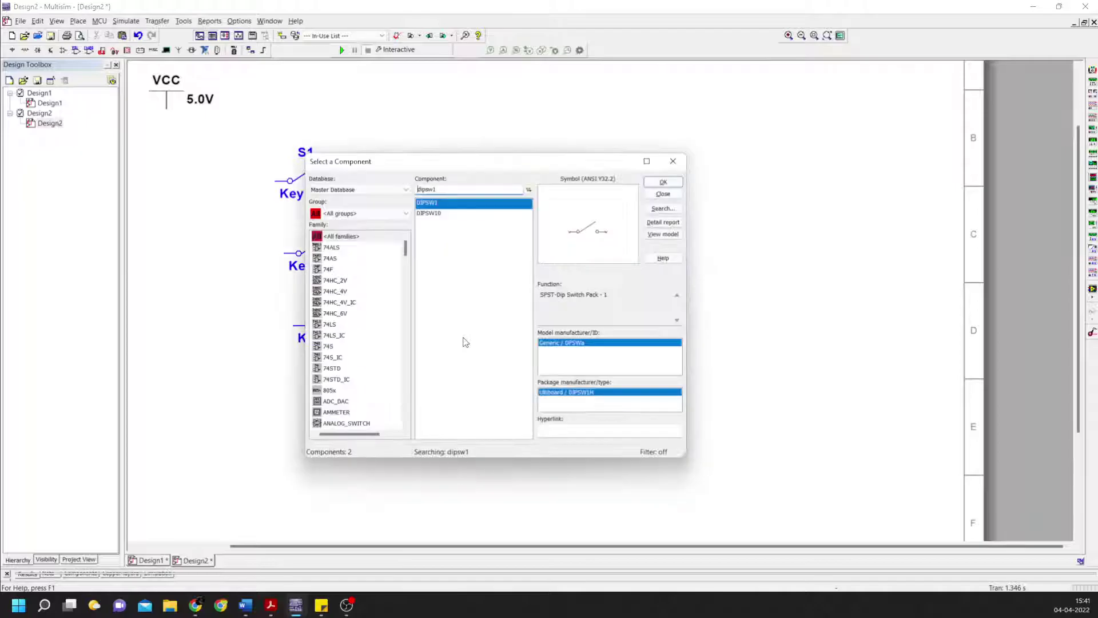
double_click(436, 189)
text(seven_)
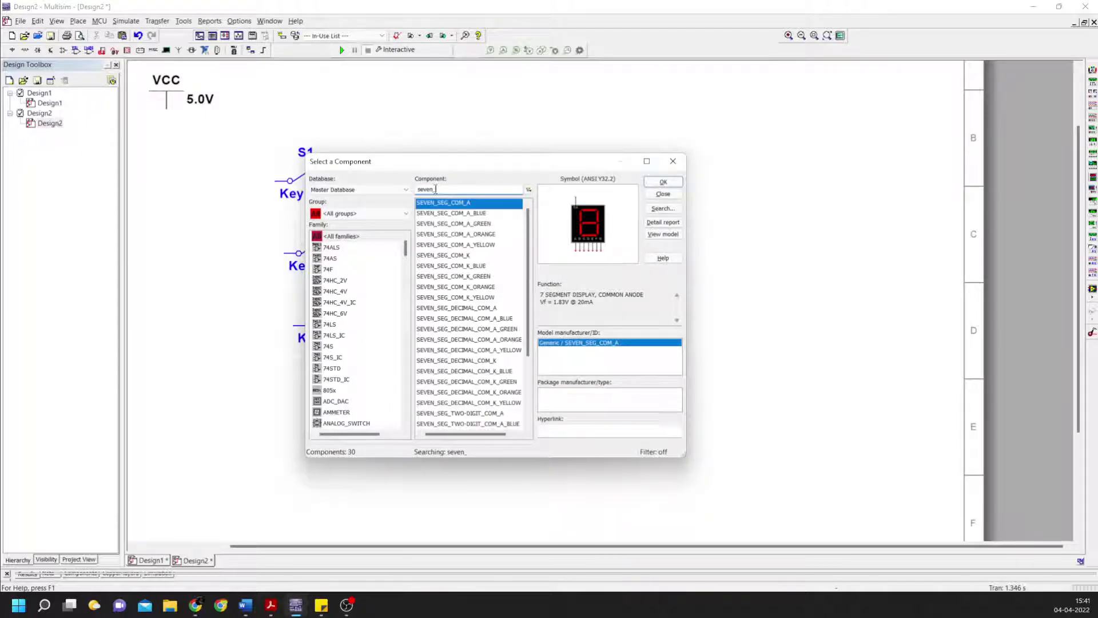
text(seg_com_a)
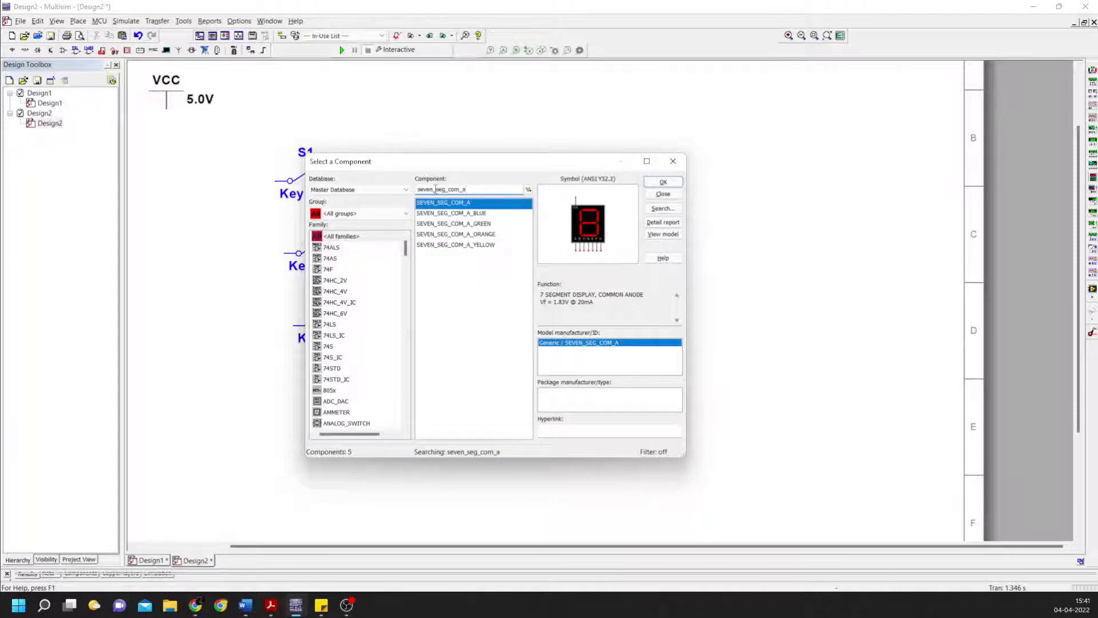
click(456, 214)
click(468, 234)
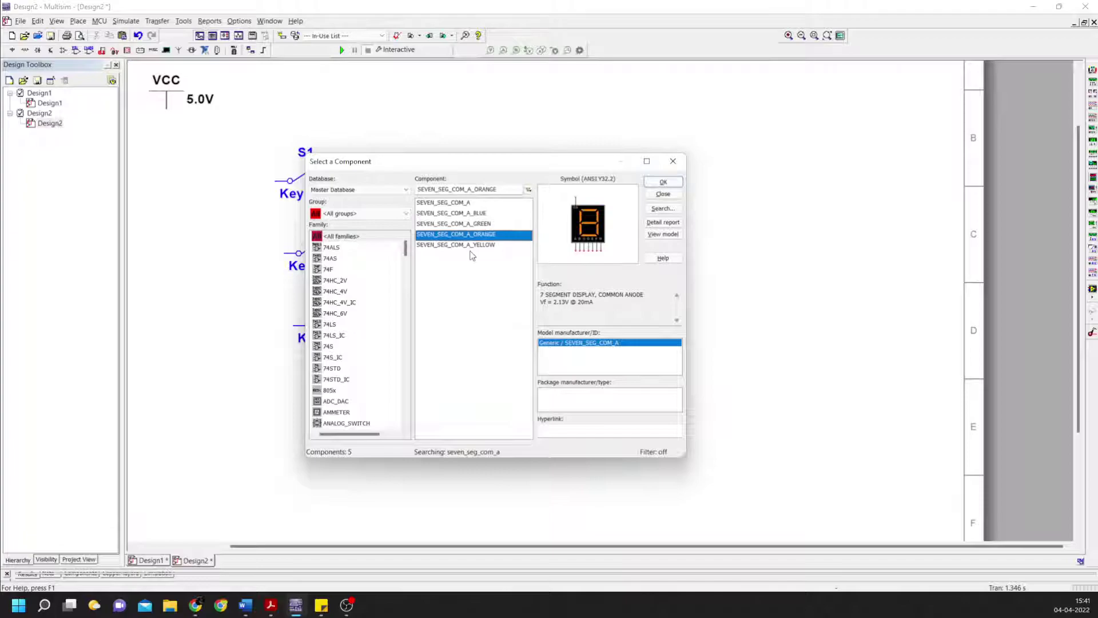
drag(636, 294, 639, 297)
click(481, 213)
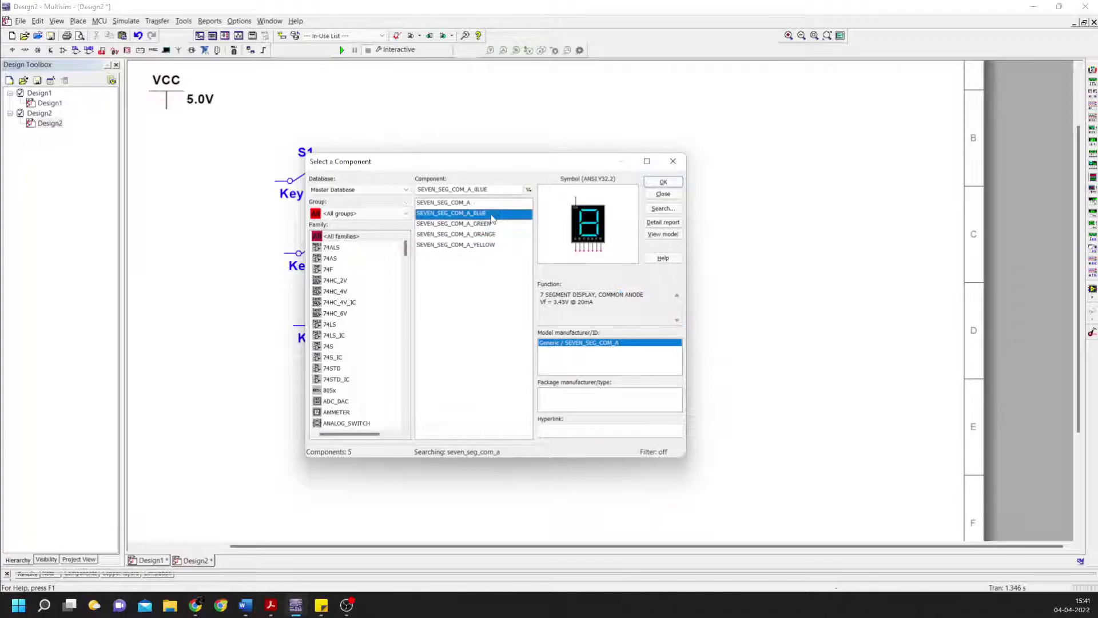
click(663, 181)
click(792, 254)
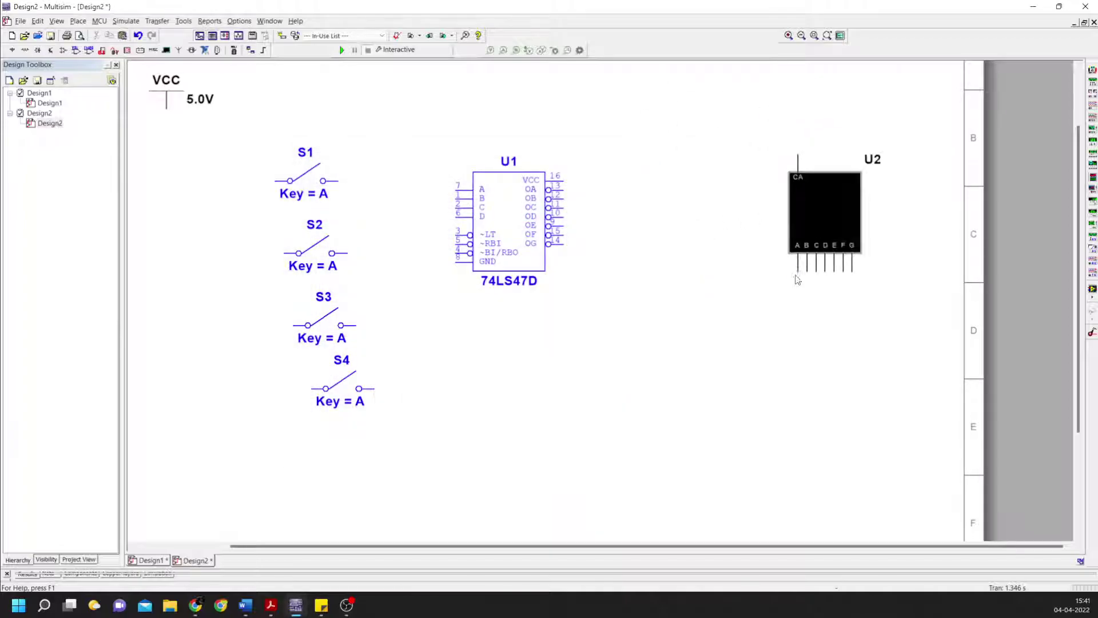
- Space out decoder U1 and switches S1–S4 on the schematic
click(670, 197)
drag(477, 203, 540, 203)
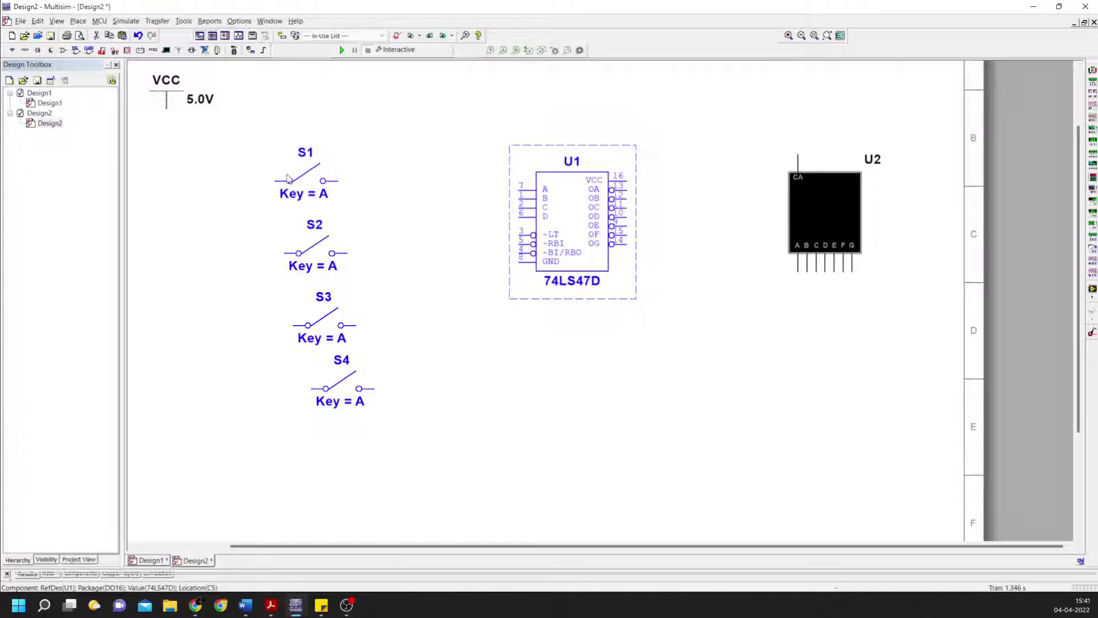
drag(290, 177, 307, 158)
drag(304, 239, 322, 239)
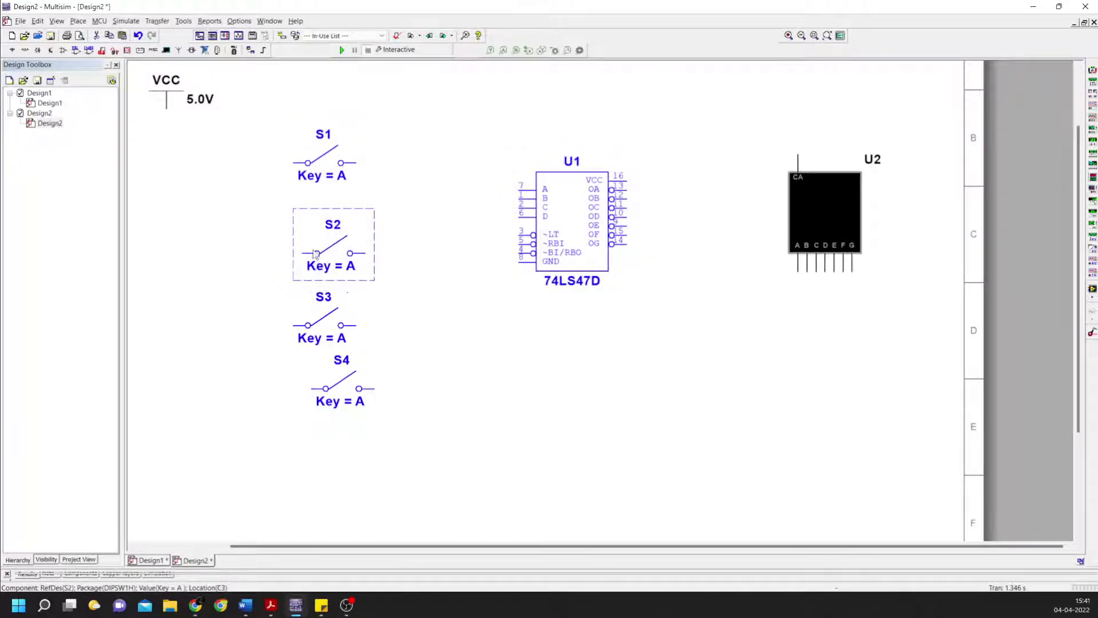
drag(329, 367, 320, 386)
click(466, 401)
drag(335, 303, 343, 312)
click(400, 317)
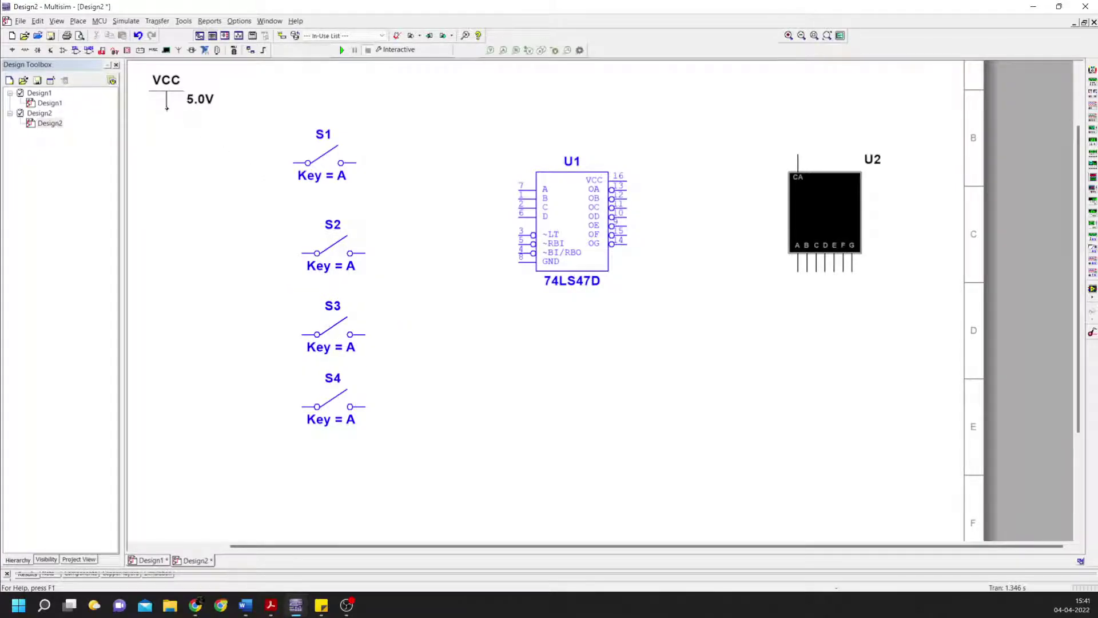
- Wire VCC to the left terminals of switches S4, S3, S2 and S1
click(167, 109)
click(303, 406)
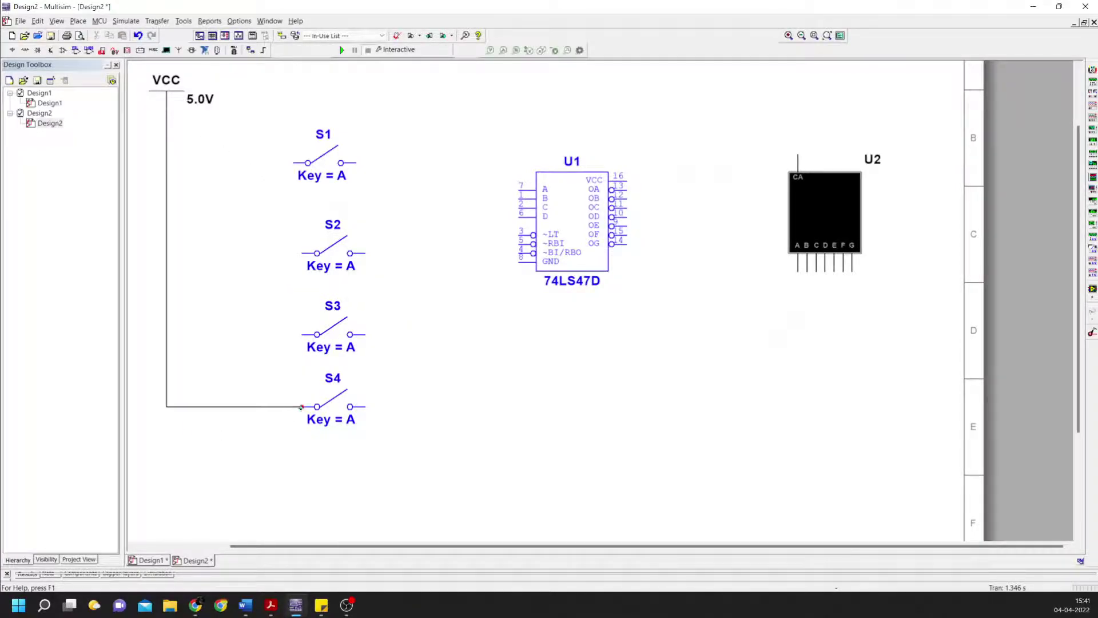
click(299, 335)
click(167, 334)
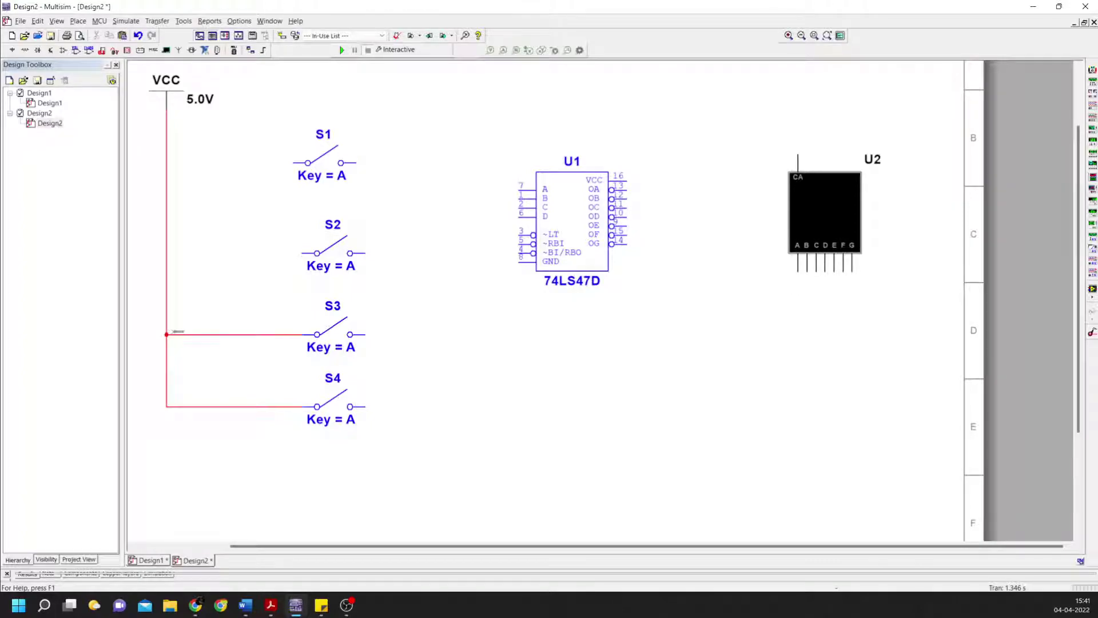
click(318, 253)
click(166, 253)
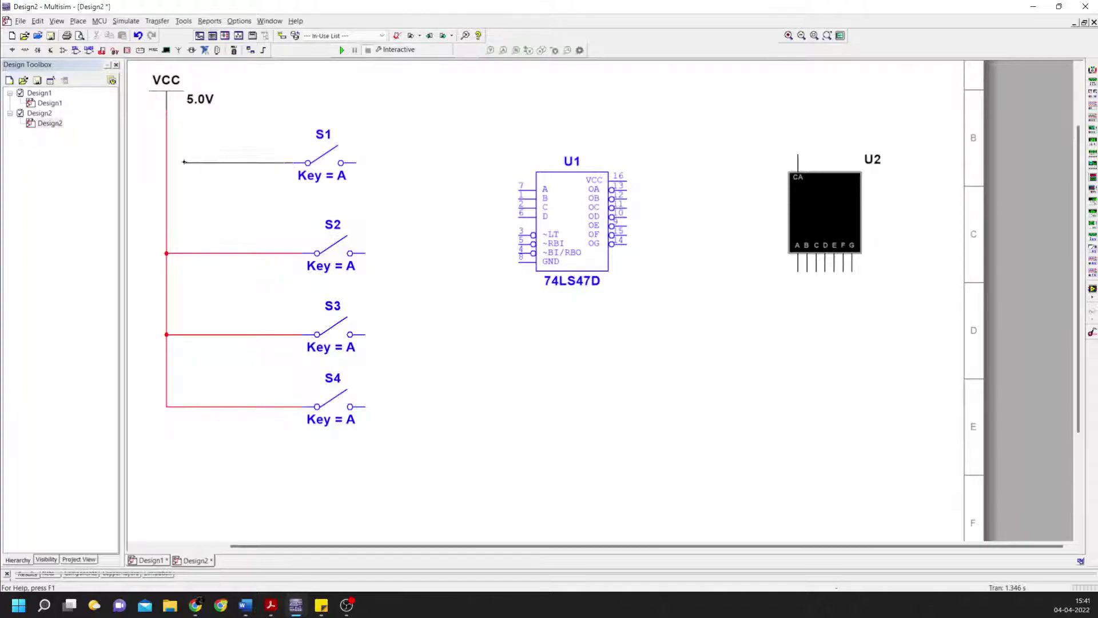
click(169, 161)
- Wire the right terminals of switches S1–S4 to decoder inputs A, B, C and D
click(356, 163)
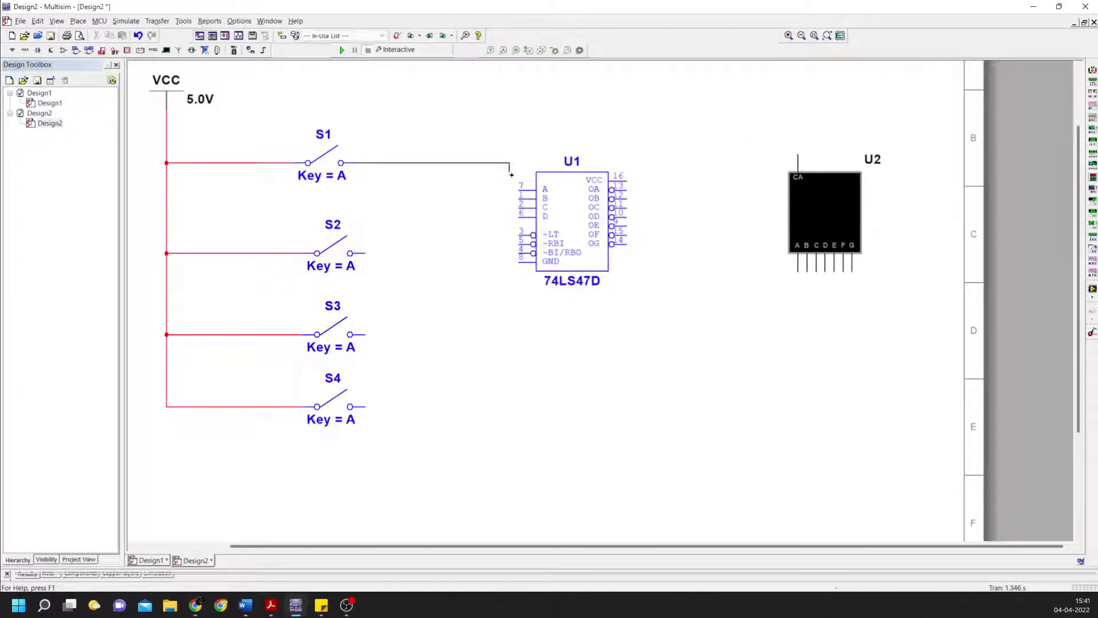
click(518, 189)
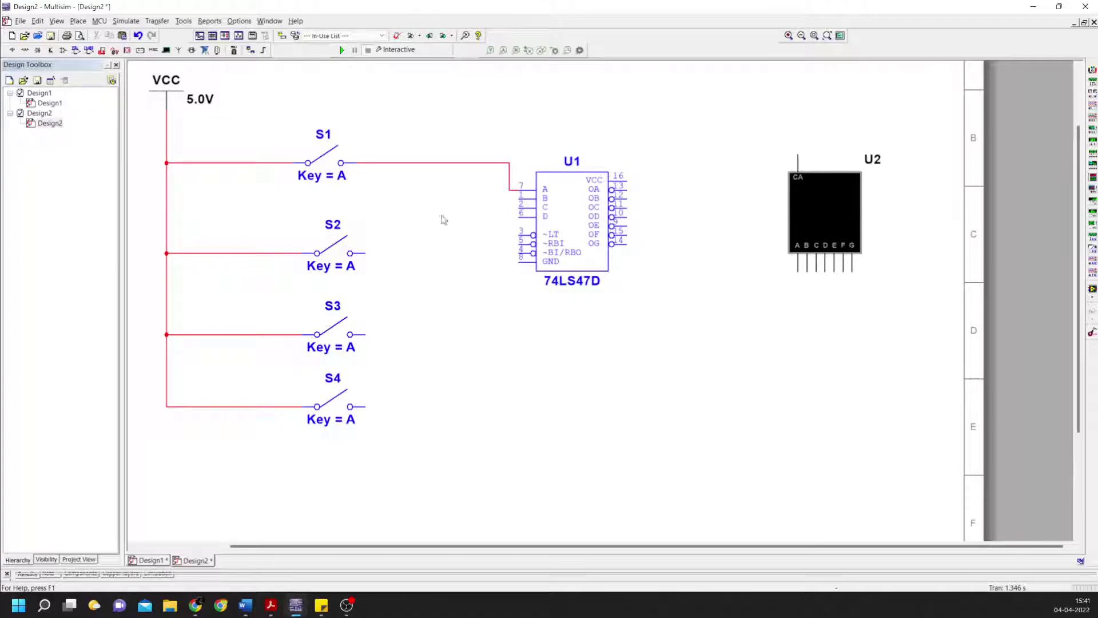
click(366, 252)
click(519, 199)
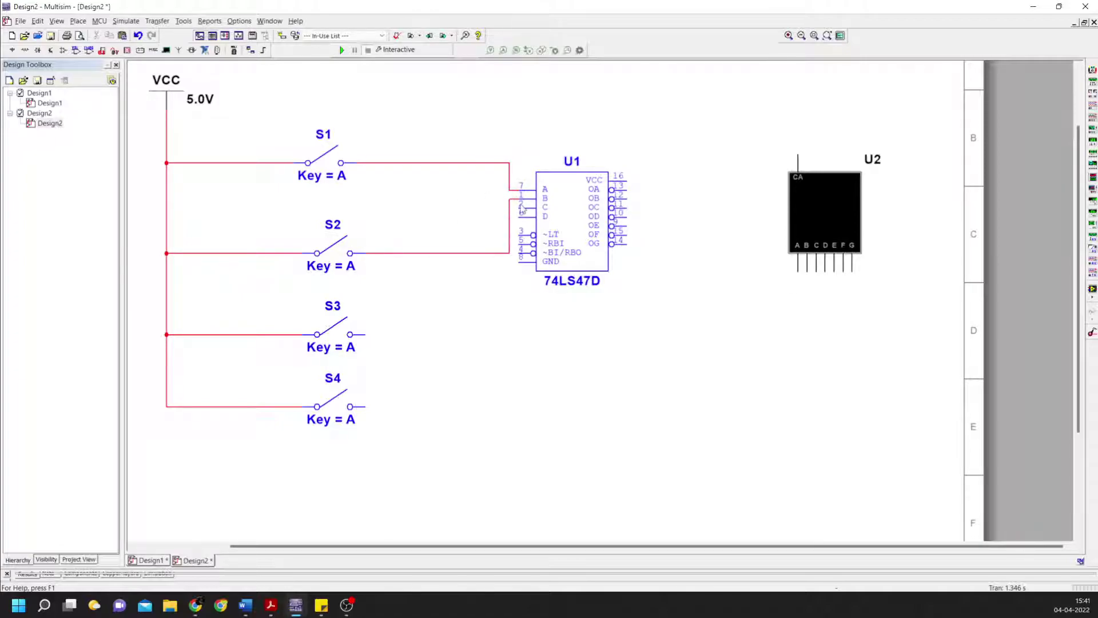
click(521, 209)
click(369, 335)
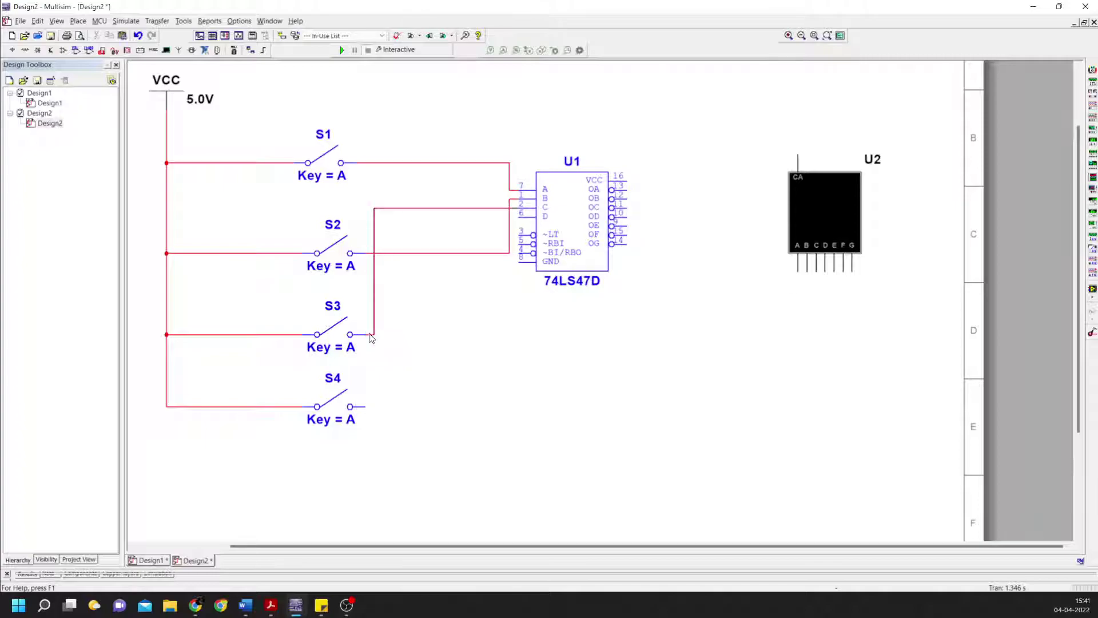
click(521, 217)
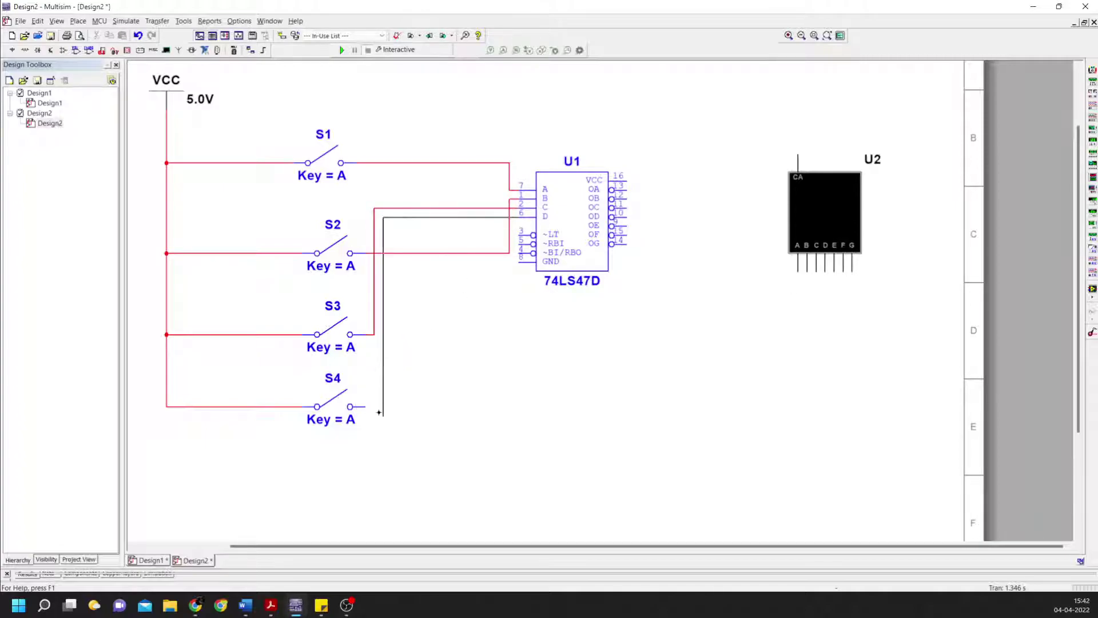
click(354, 407)
- Tie the ~LT and ~RBI pins to VCC, moving the ~LT wire closer to the decoder
click(520, 235)
click(257, 407)
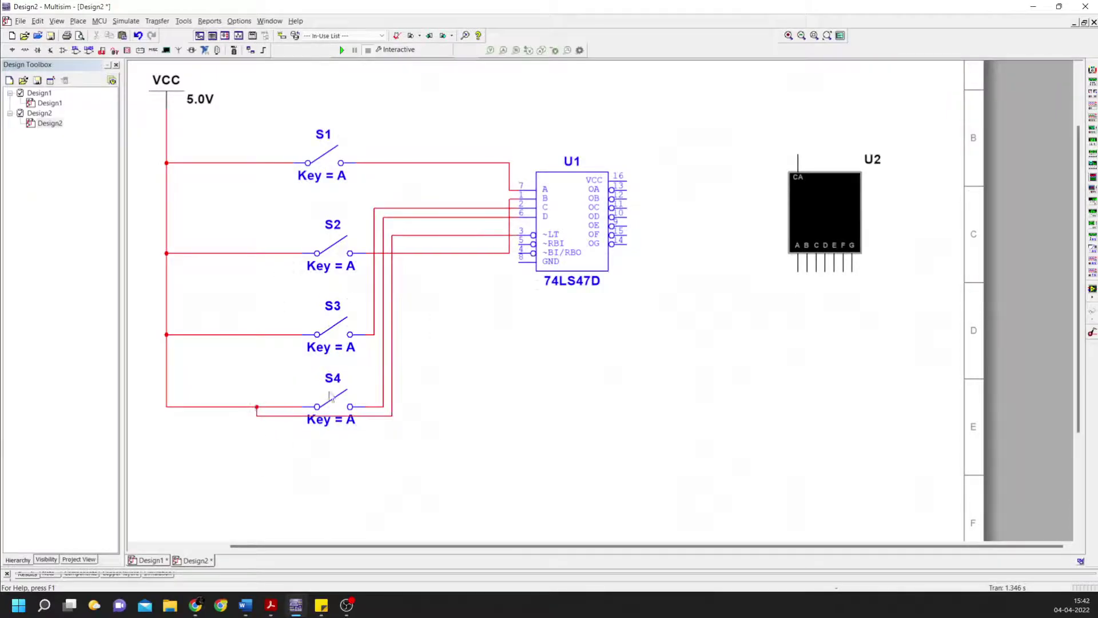
click(391, 271)
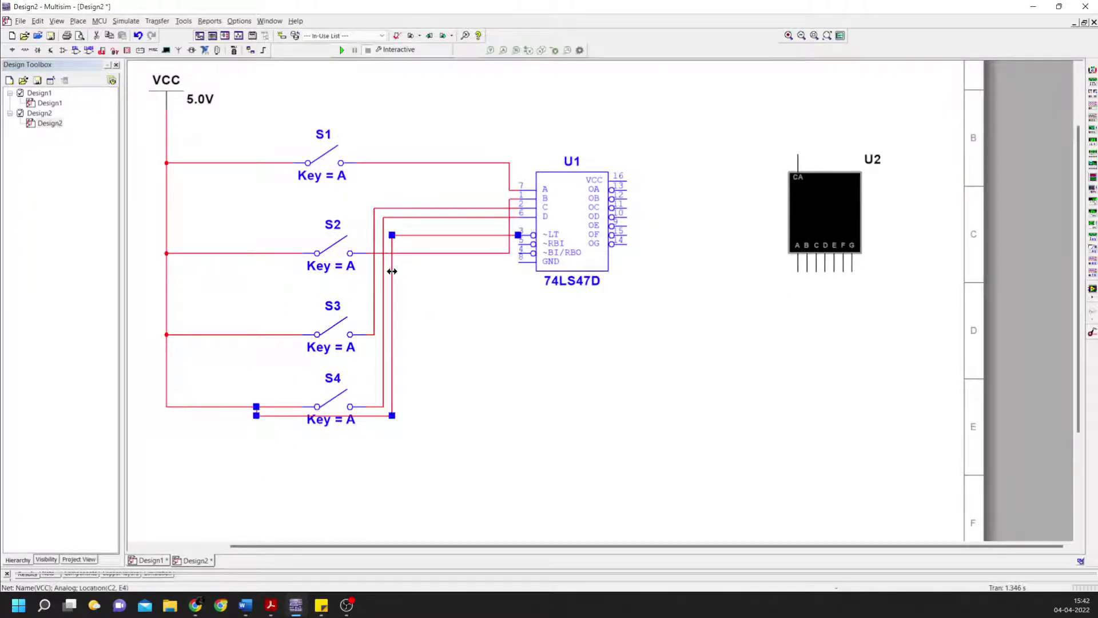
drag(448, 271, 466, 226)
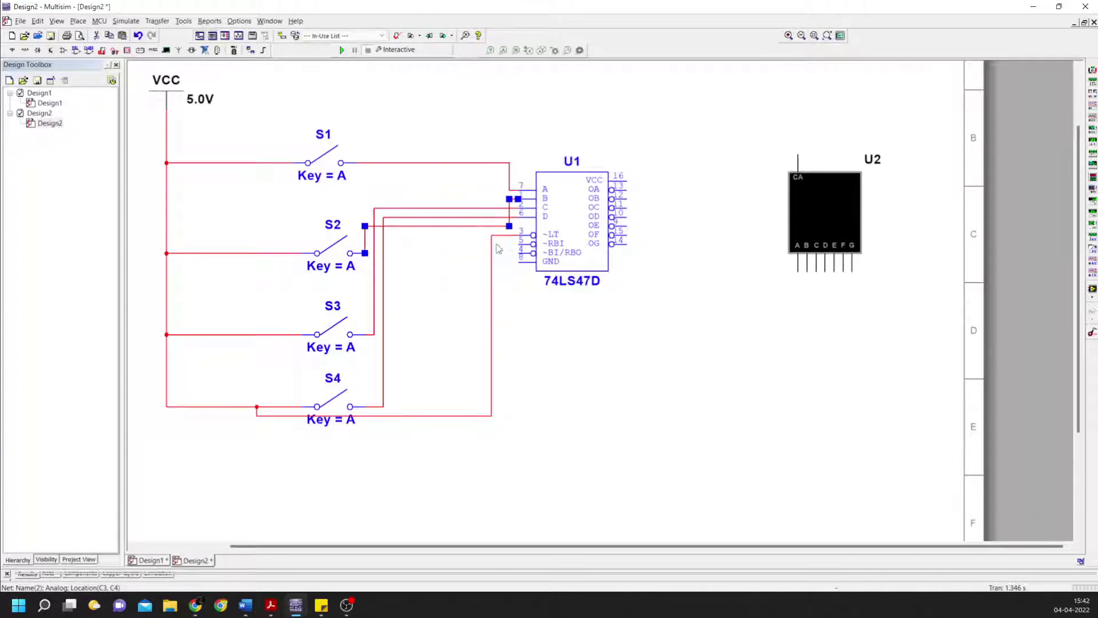
click(521, 244)
click(490, 245)
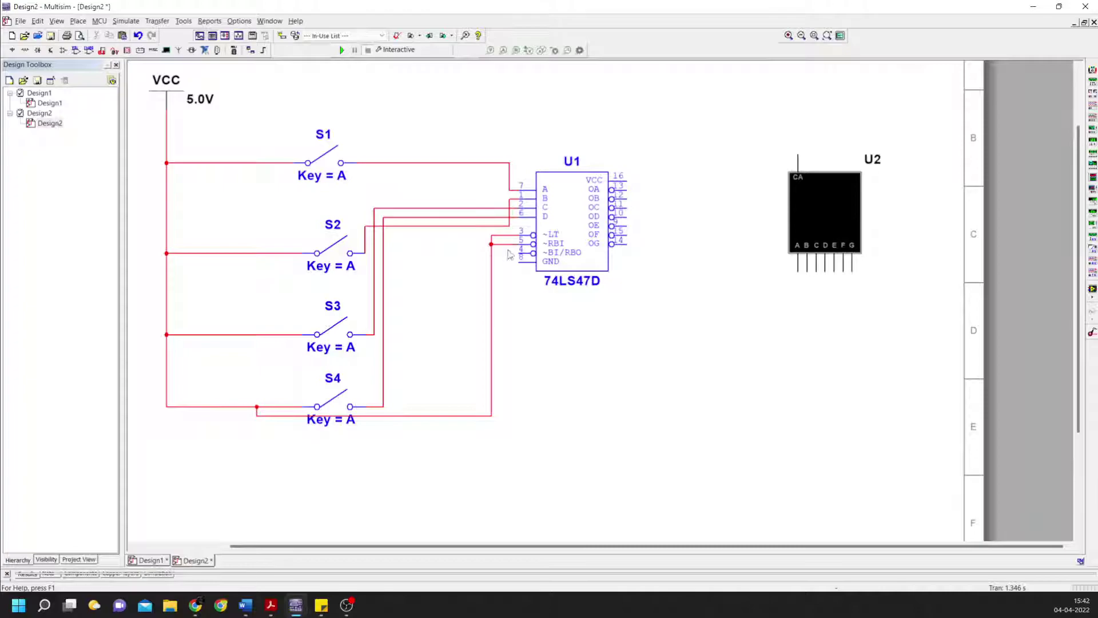
- Tie the ~BI/RBO pin to the same VCC supply wire
click(492, 252)
key(ctrl+p)
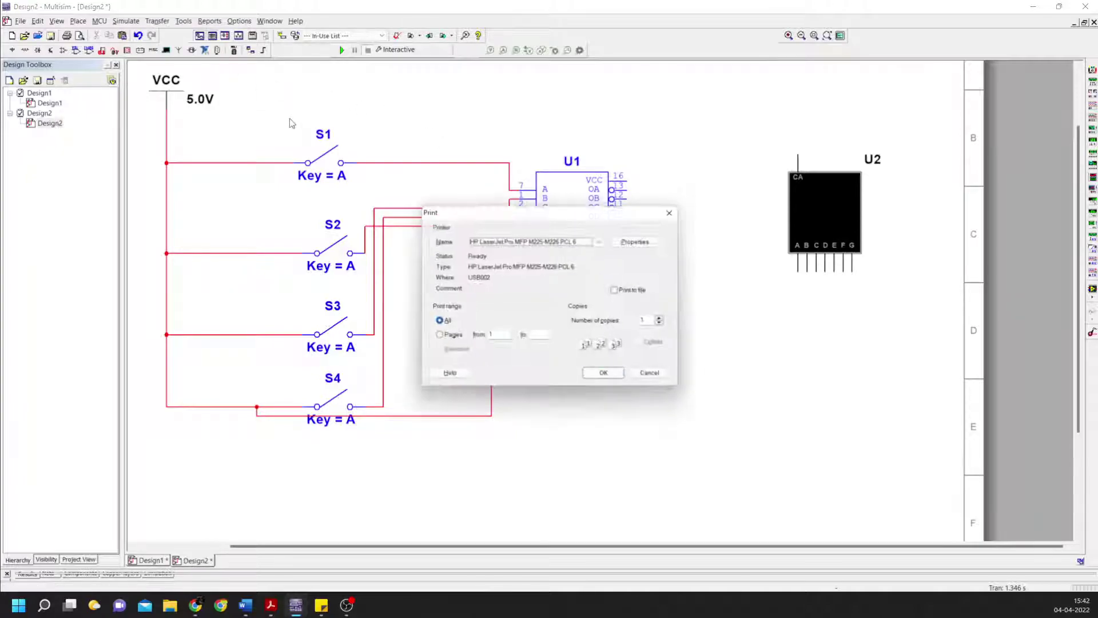
key(Escape)
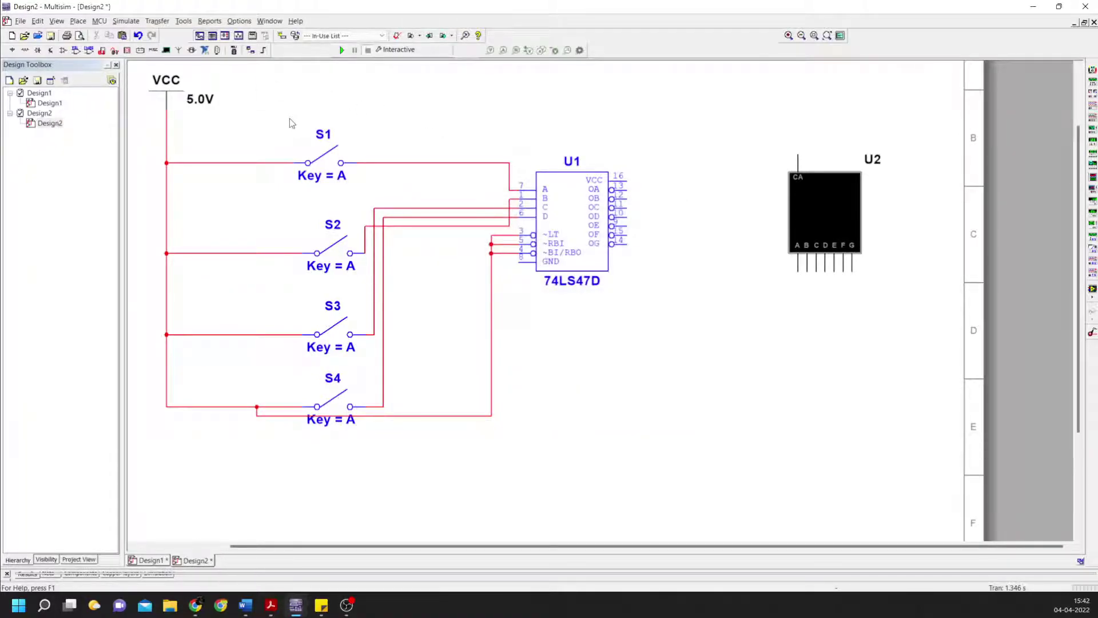
- Search for gnd and place a ground symbol below the decoder
key(ctrl+w)
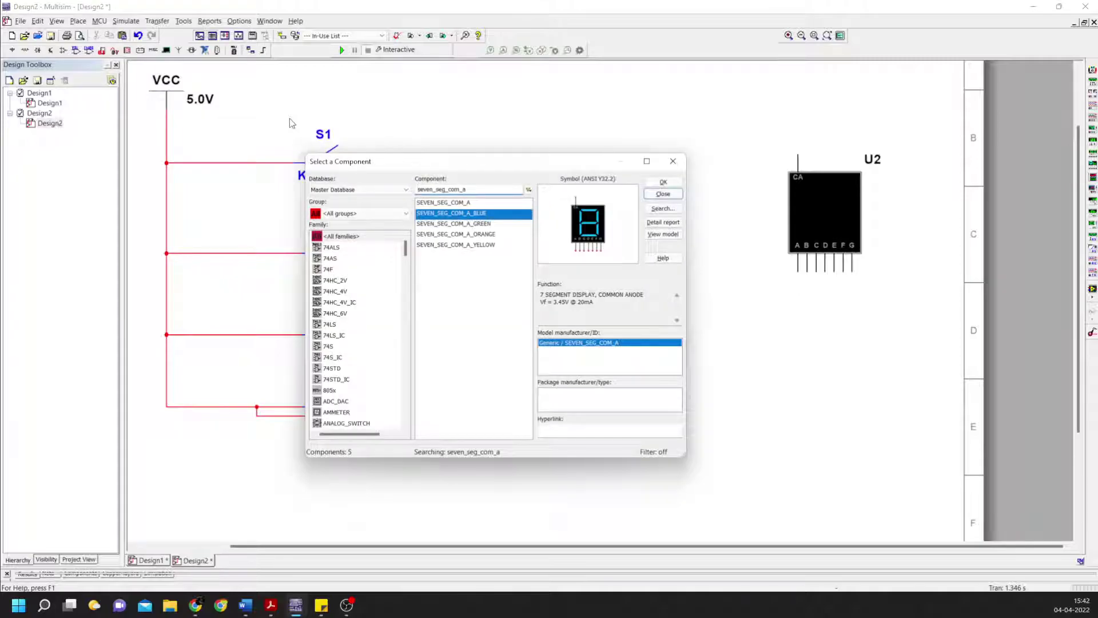
key(ctrl+a)
text(gnd)
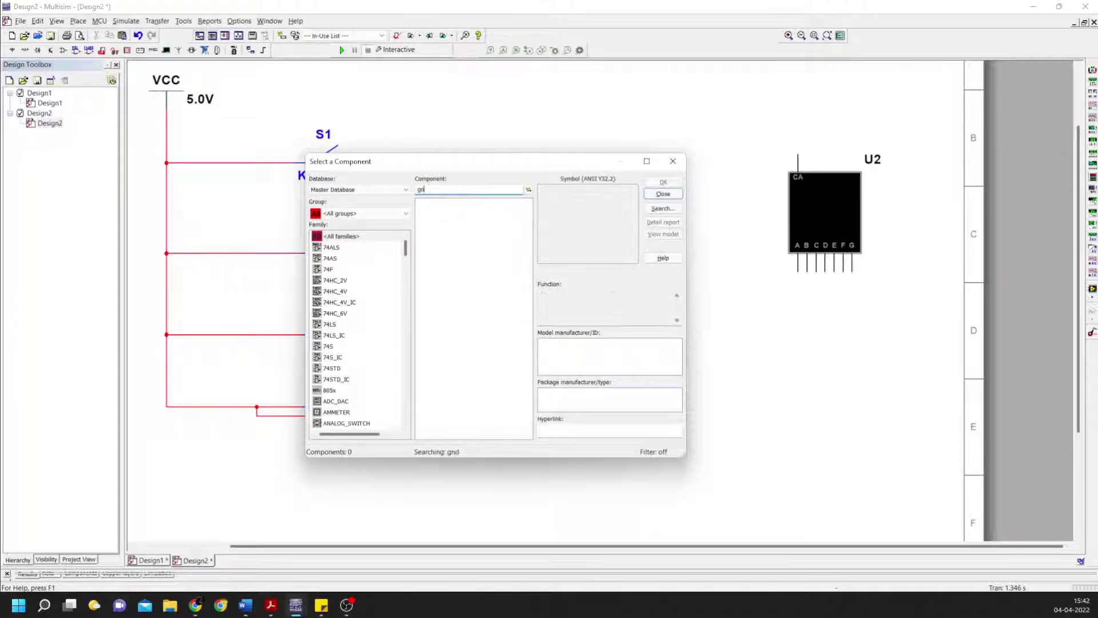
key(Return)
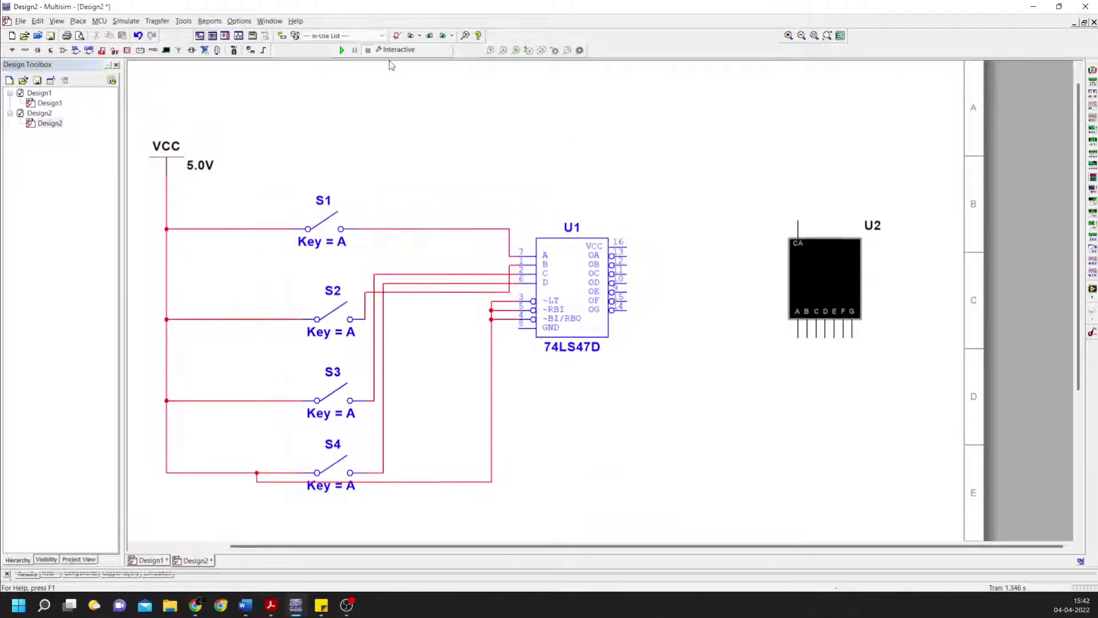
click(528, 462)
key(Escape)
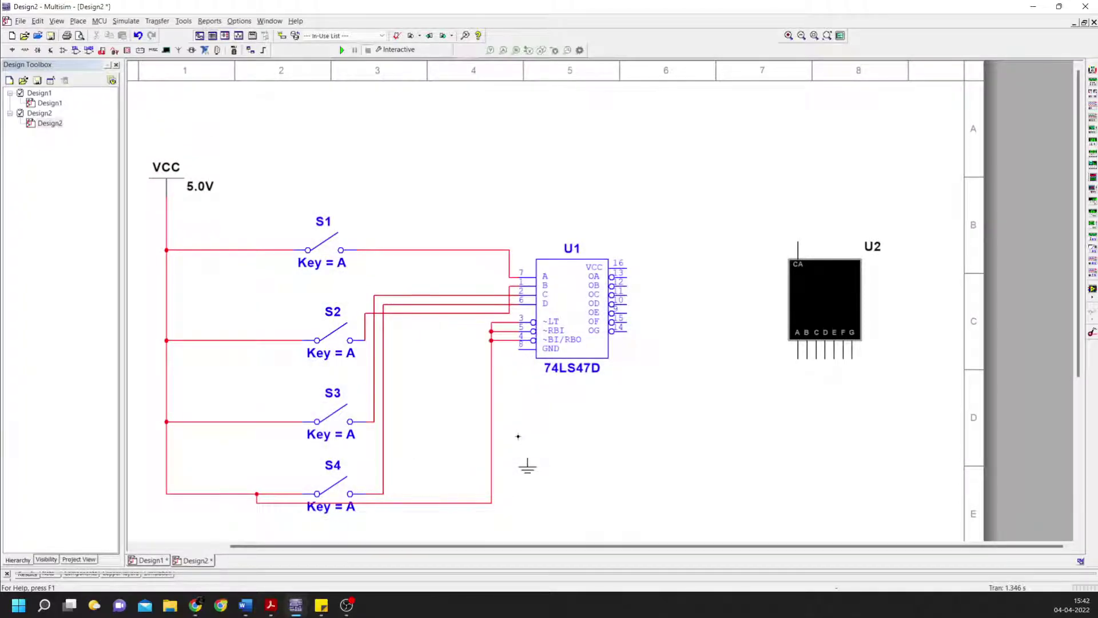
- Ground the decoder's GND pin and wire outputs OA–OD to display pins A–D
click(527, 458)
click(628, 280)
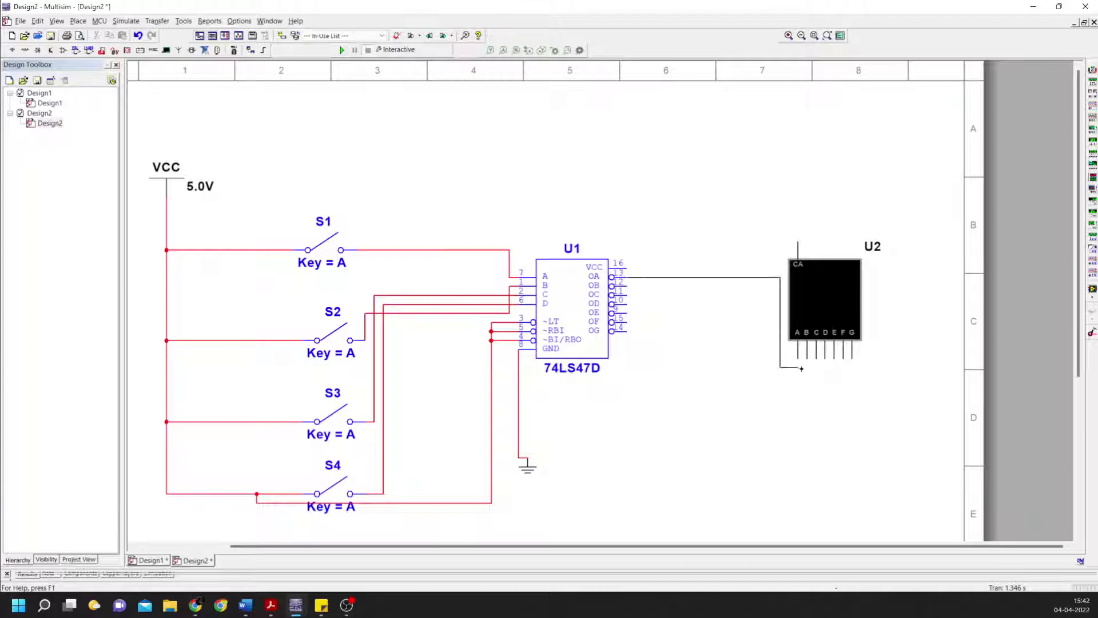
click(798, 358)
click(627, 286)
click(807, 358)
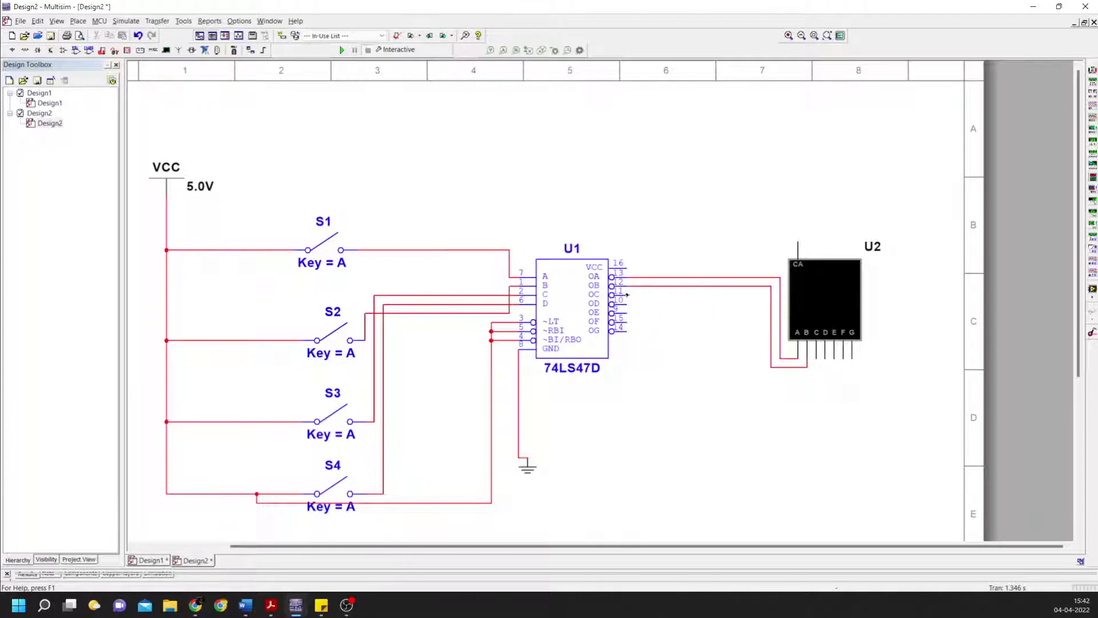
click(628, 295)
click(816, 358)
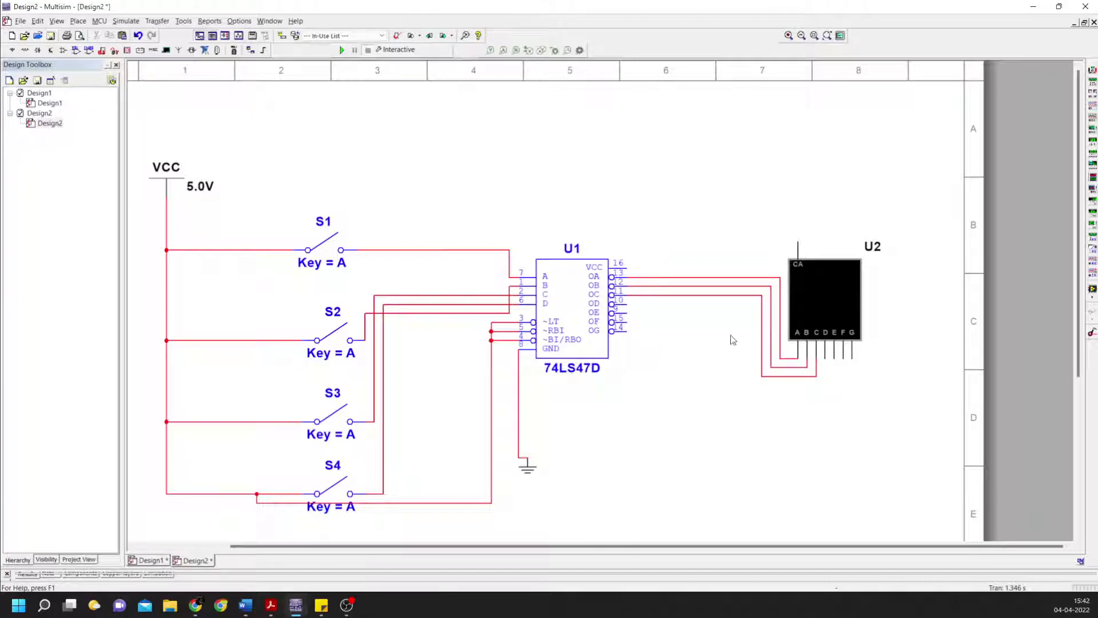
click(627, 304)
click(825, 358)
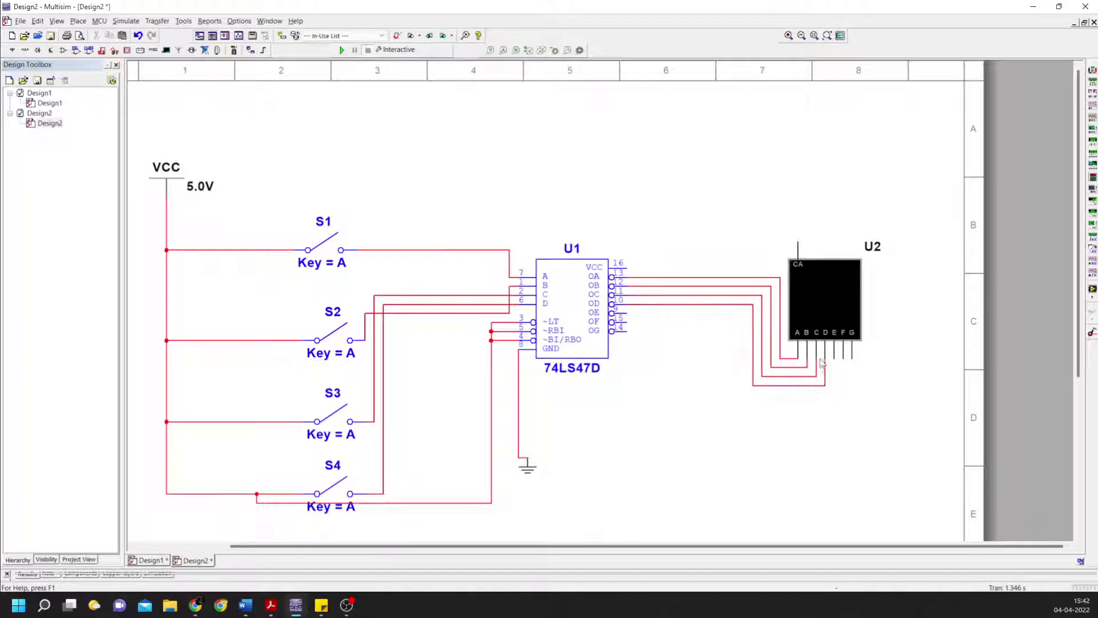
- Wire outputs OE–OG to display pins E–G and tie the display's CA pin to VCC
click(628, 313)
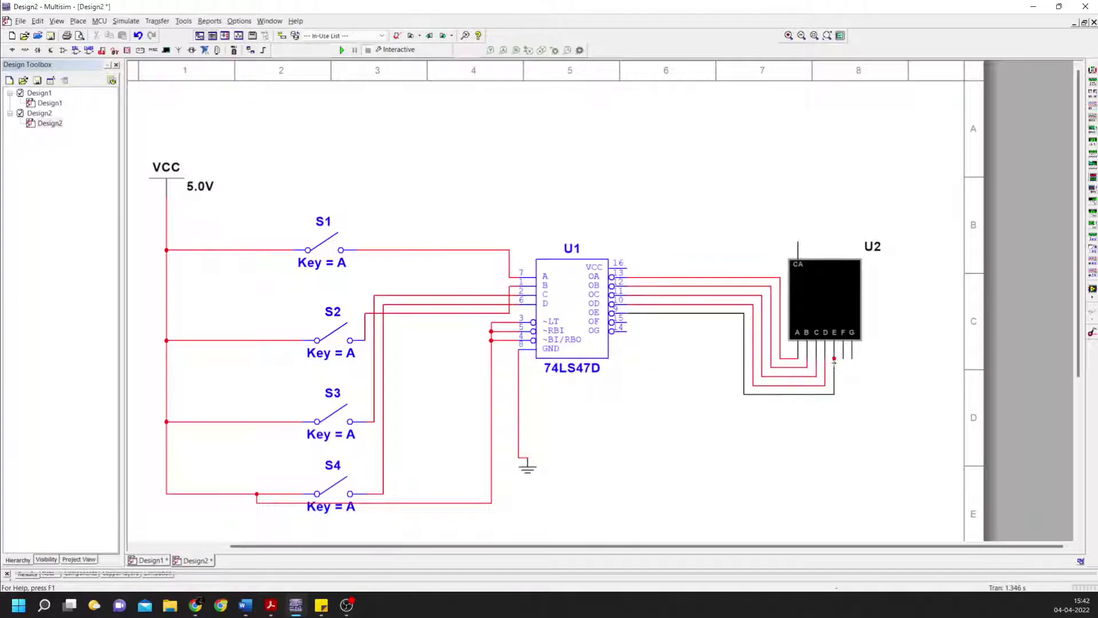
click(834, 358)
click(627, 323)
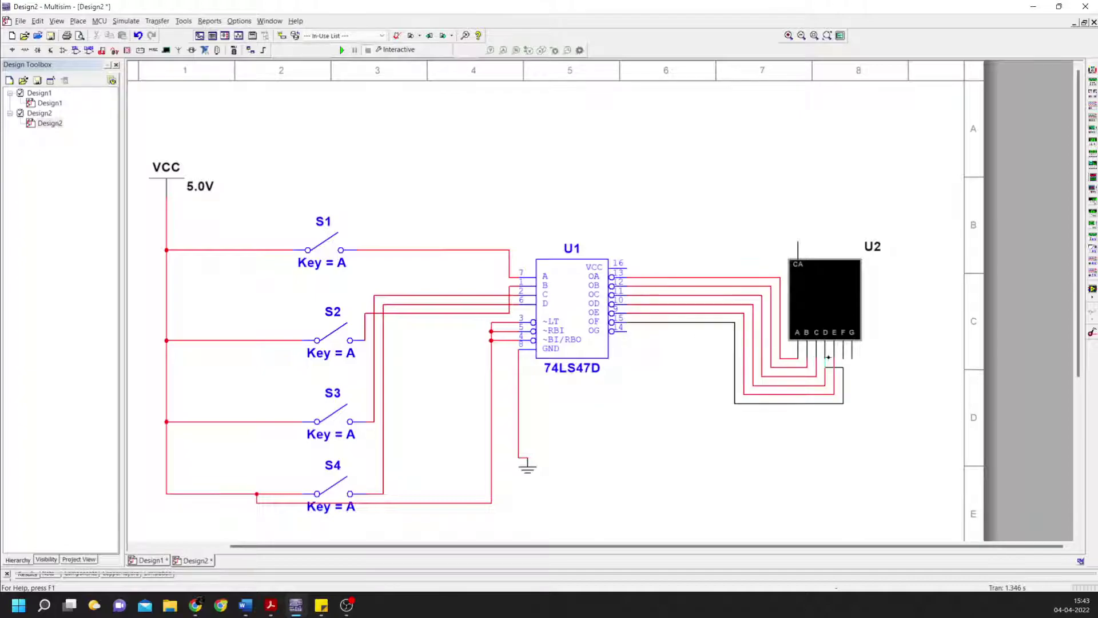
click(843, 358)
click(627, 332)
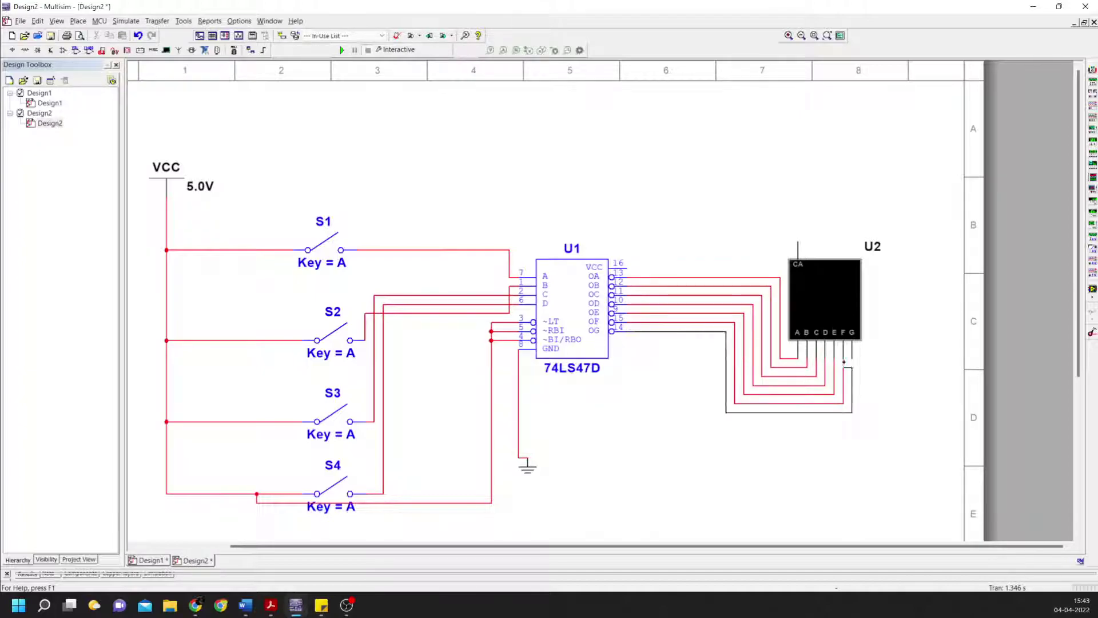
click(852, 357)
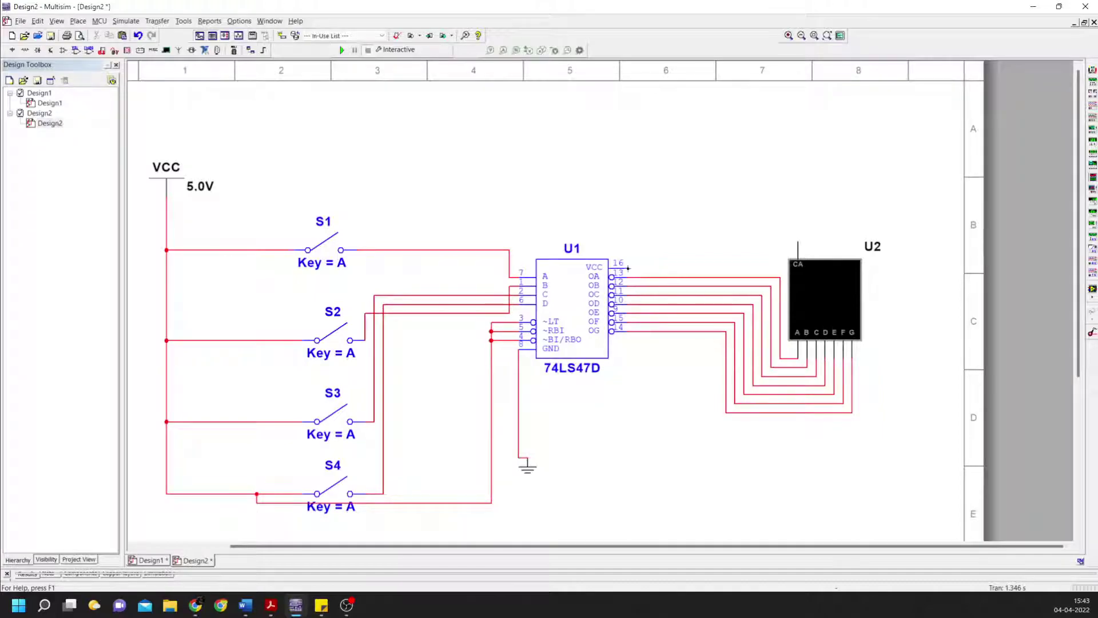
click(799, 241)
click(167, 204)
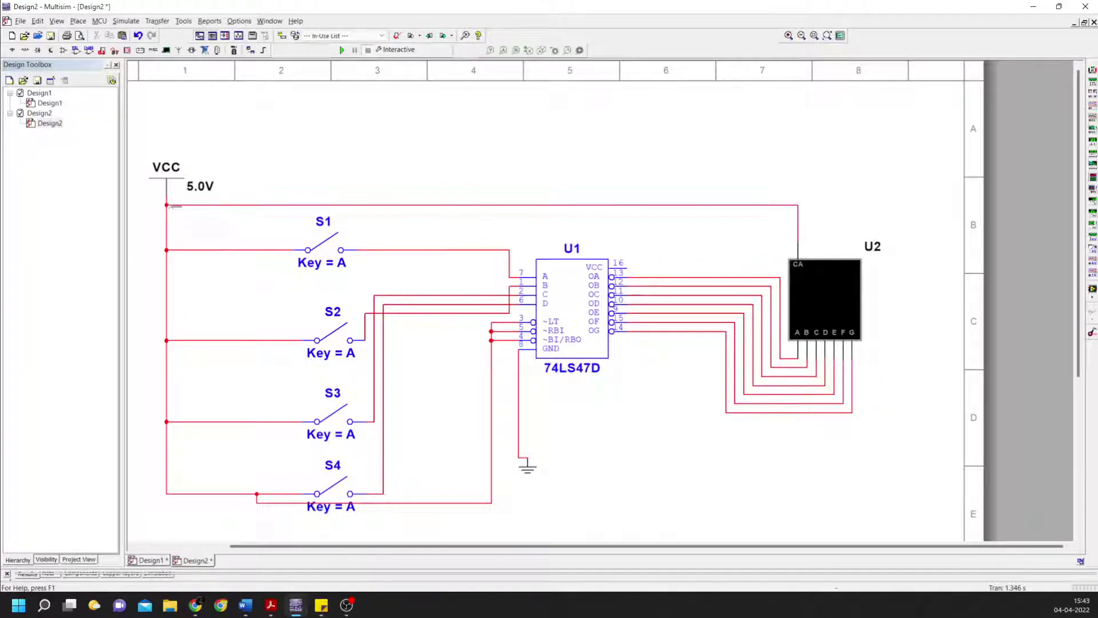
- Zoom out over the whole circuit and run the simulation so U2 shows 0
scroll(682, 197, up, 2)
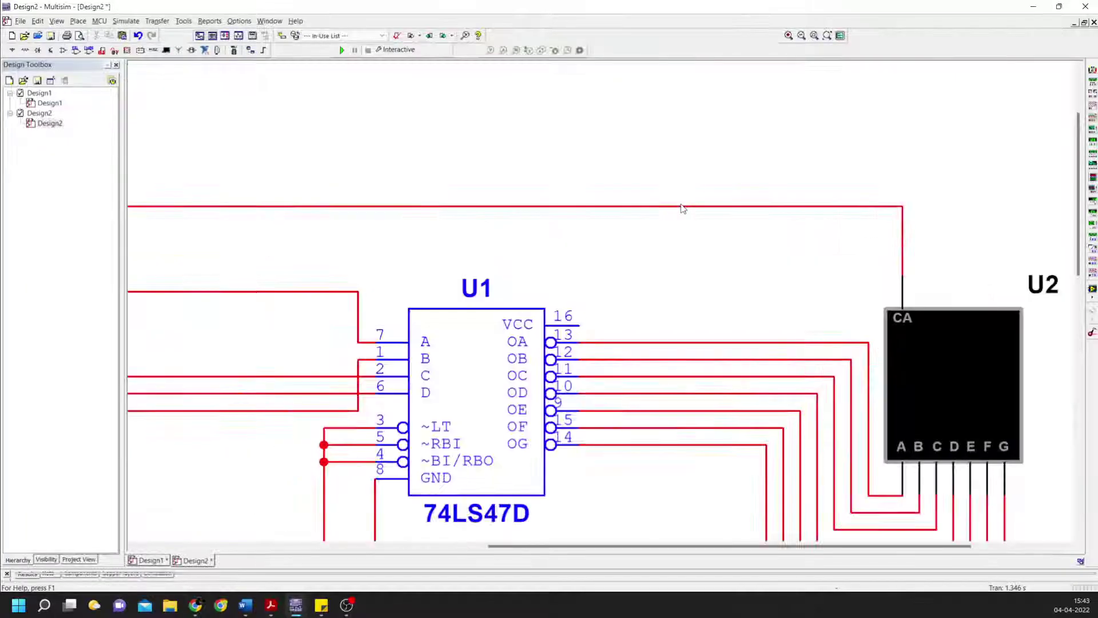
scroll(680, 207, down, 2)
scroll(679, 210, down, 2)
scroll(673, 213, up, 1)
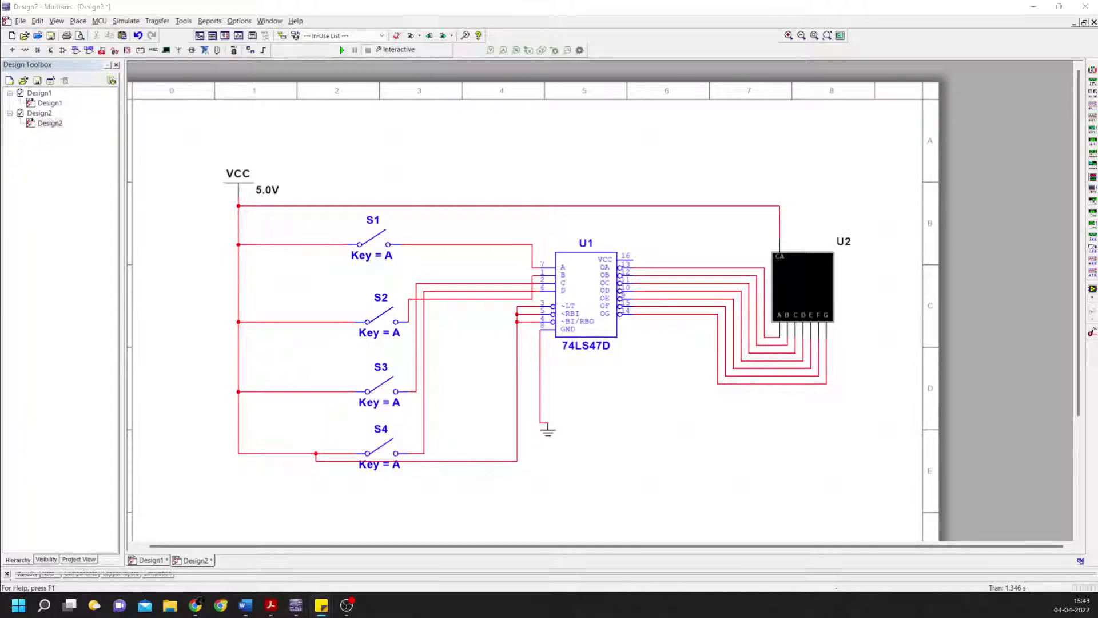
click(633, 225)
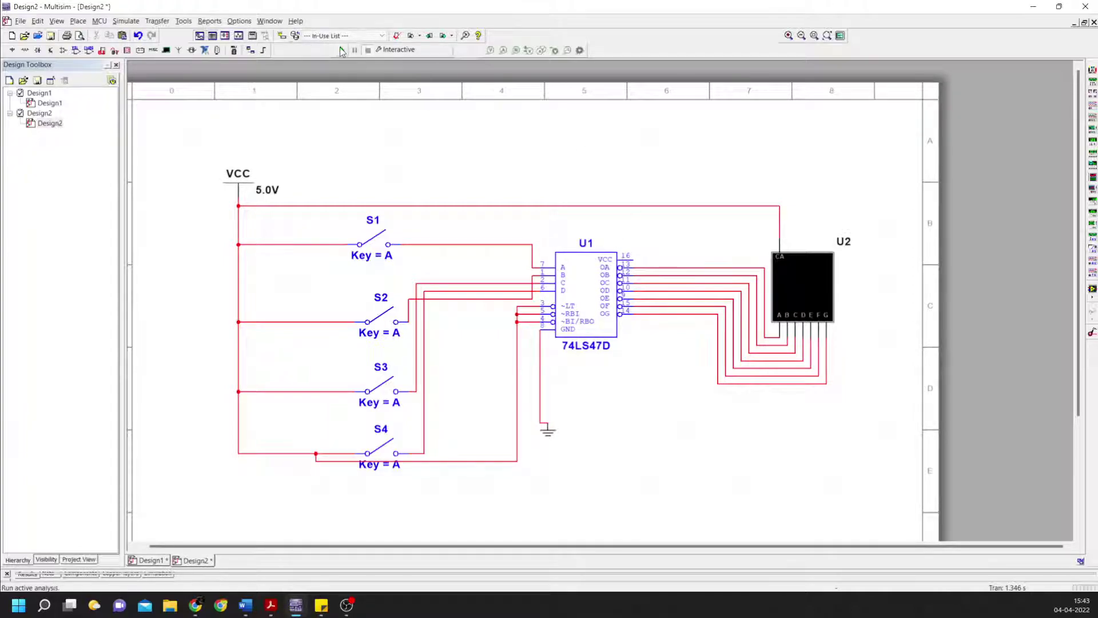
click(341, 49)
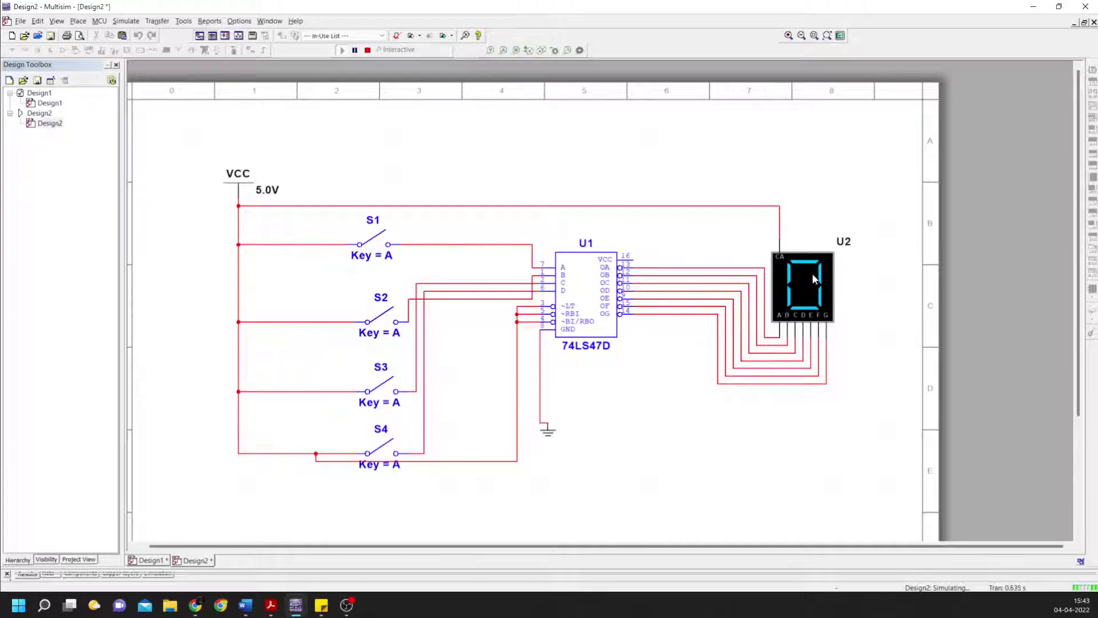
- Check the truth table in Acrobat, move its window aside, and bring Multisim forward
click(271, 604)
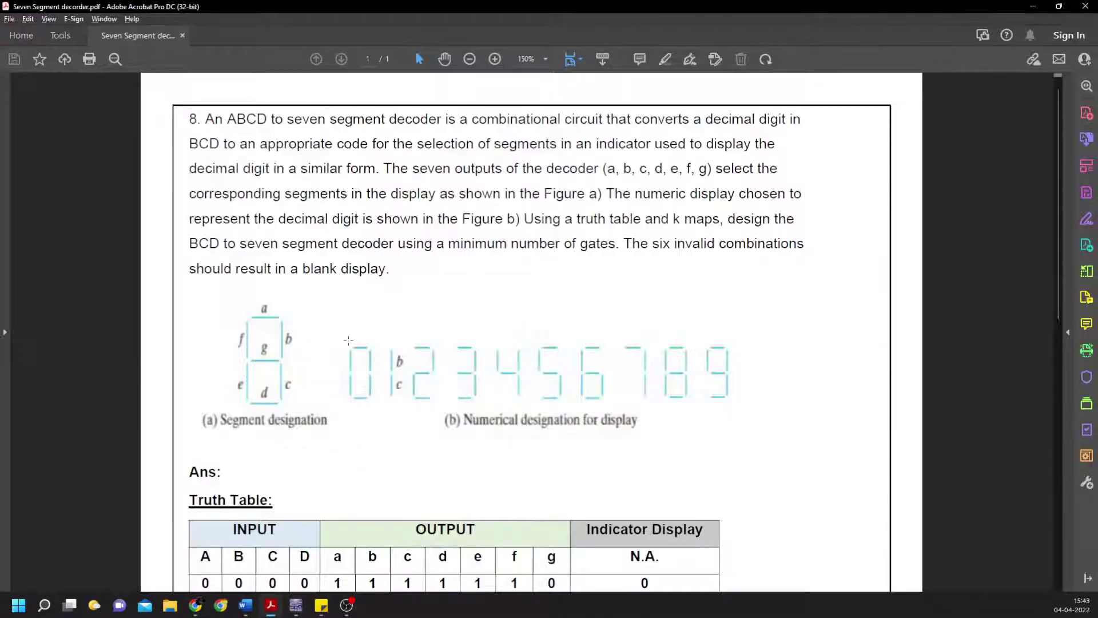
scroll(299, 369, down, 5)
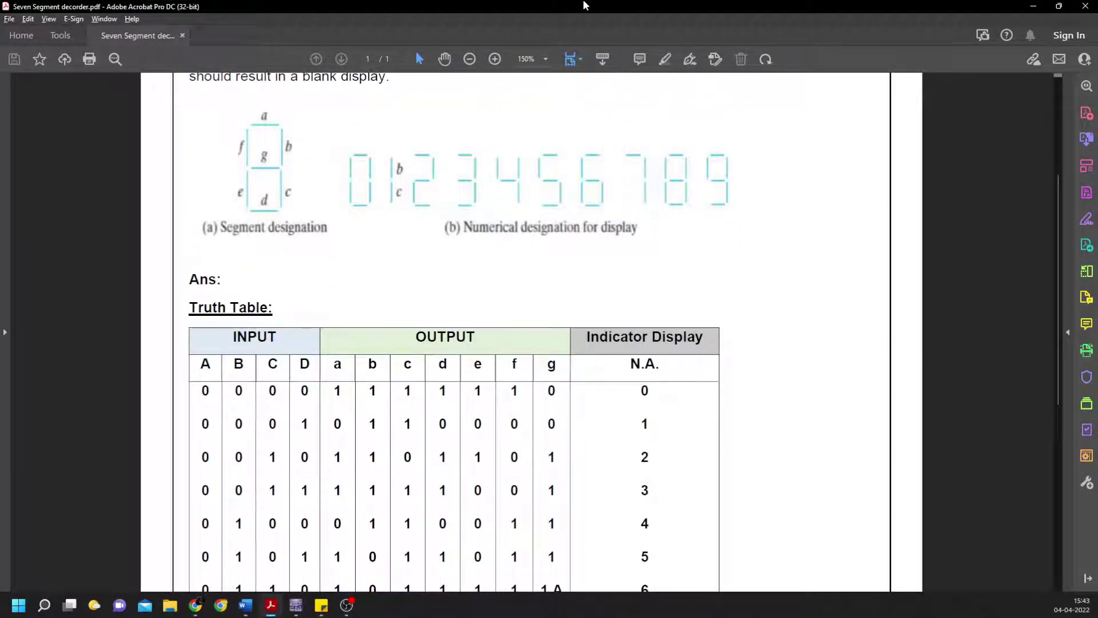
drag(585, 6, 236, 121)
click(696, 373)
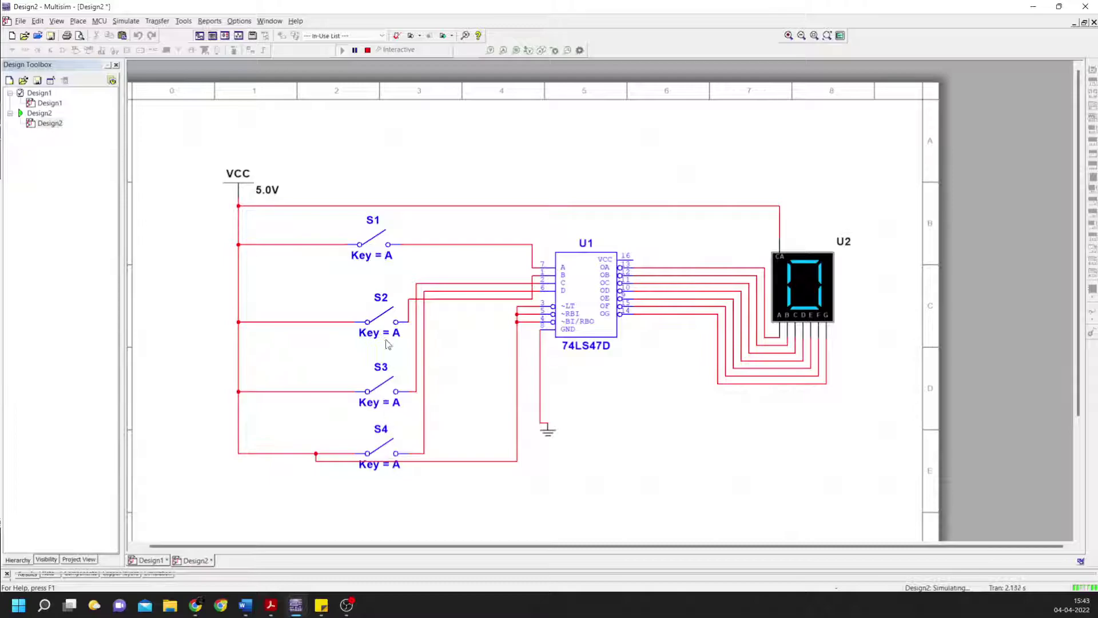
- Close S1 so the display shows 1, then open S1 and close S2 to show 2
click(382, 243)
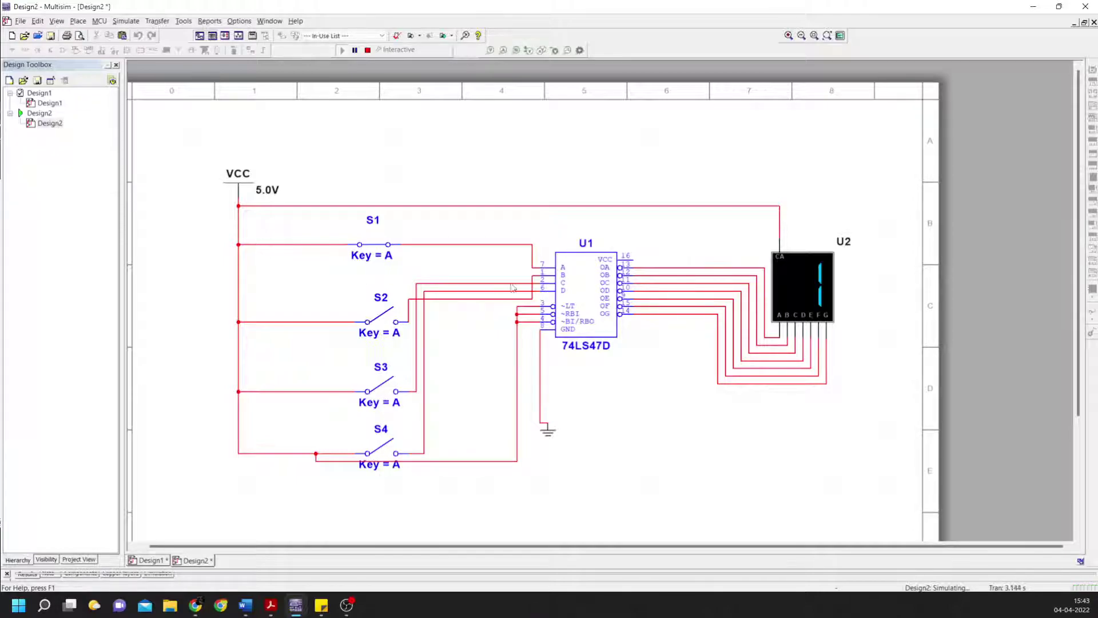
click(378, 240)
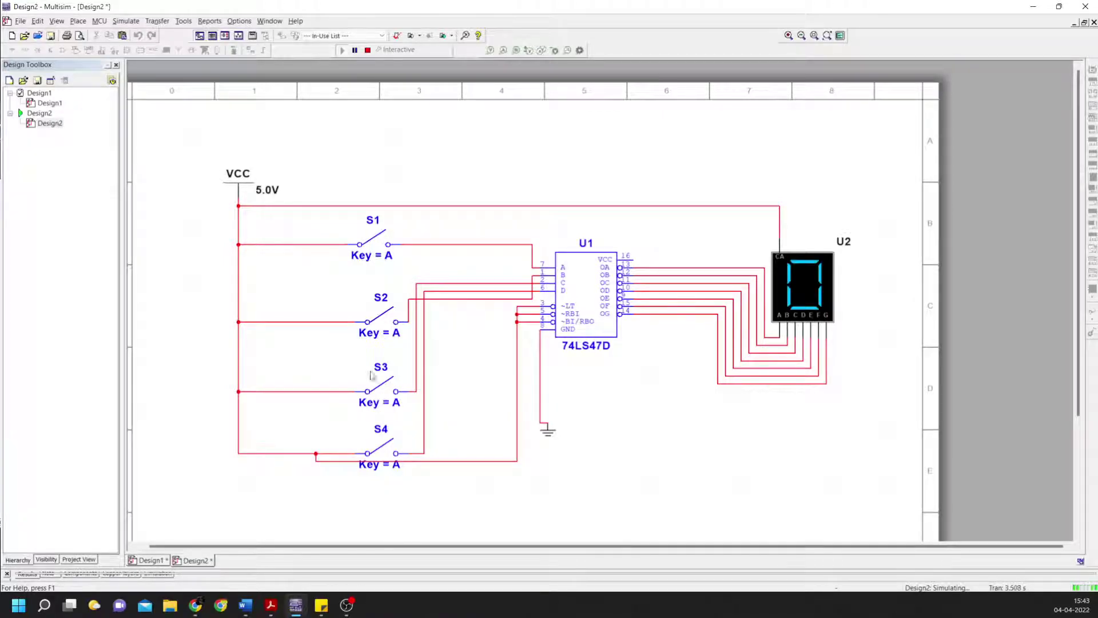
click(367, 327)
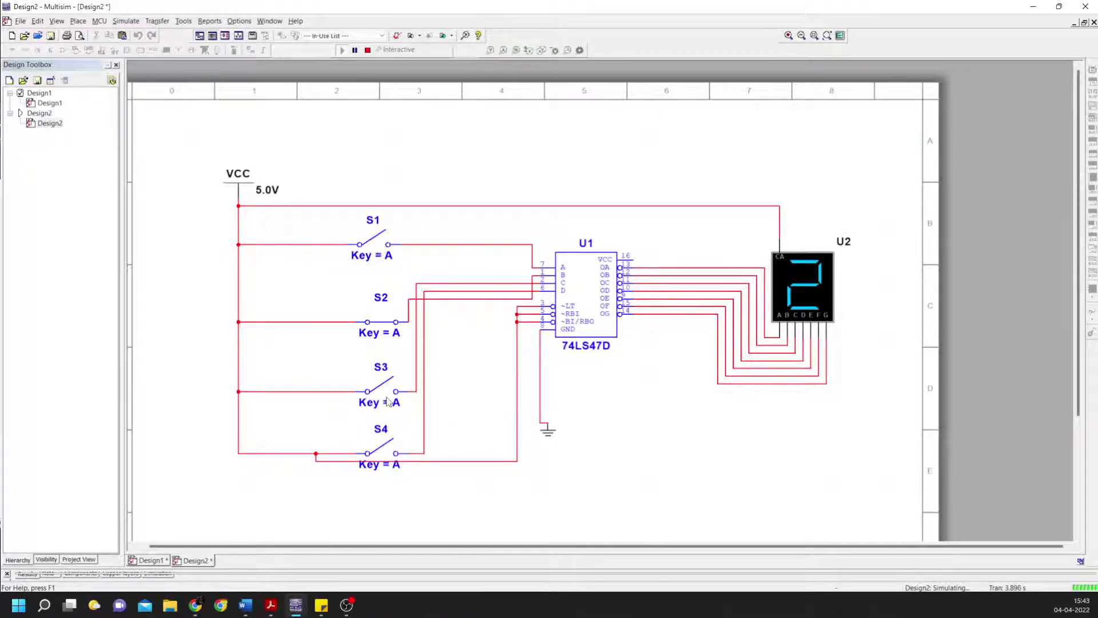
- Maximize the truth-table PDF to check the 0010 row, then return to Multisim
key(alt+Tab)
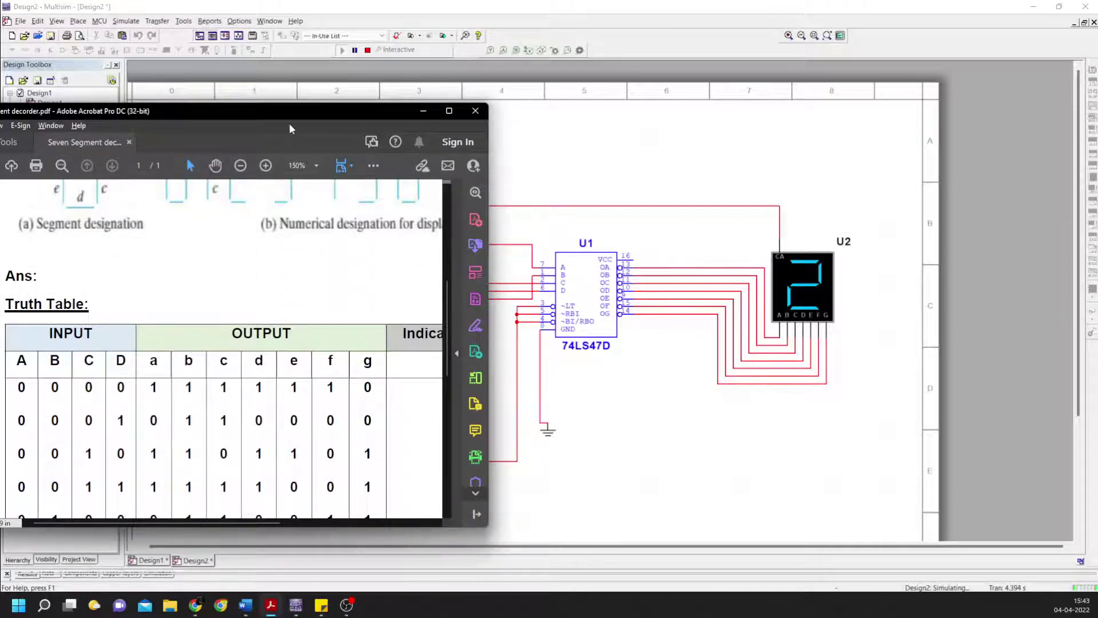
drag(290, 123, 385, 3)
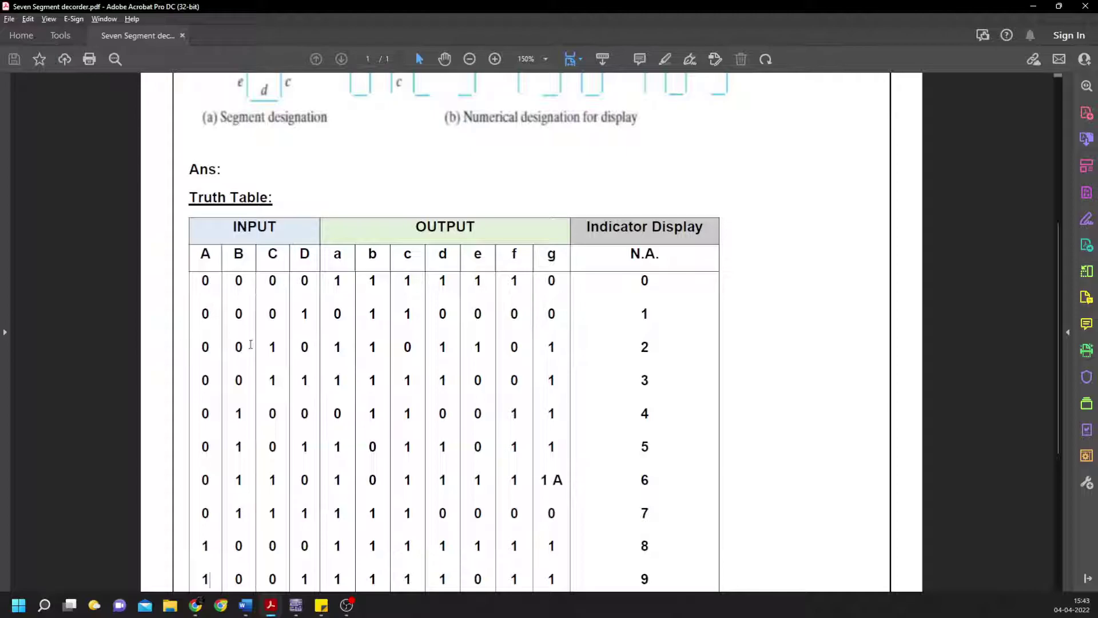
key(alt+Tab)
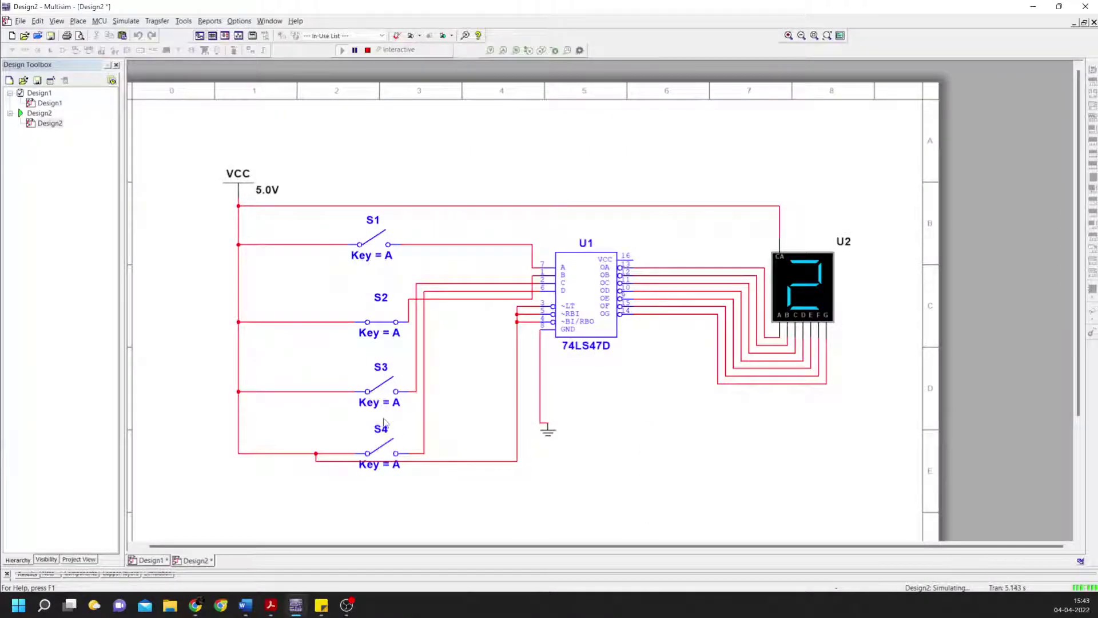
- Close S1 to show 3, then open S2 and S1 and close S3 to show 4
click(374, 239)
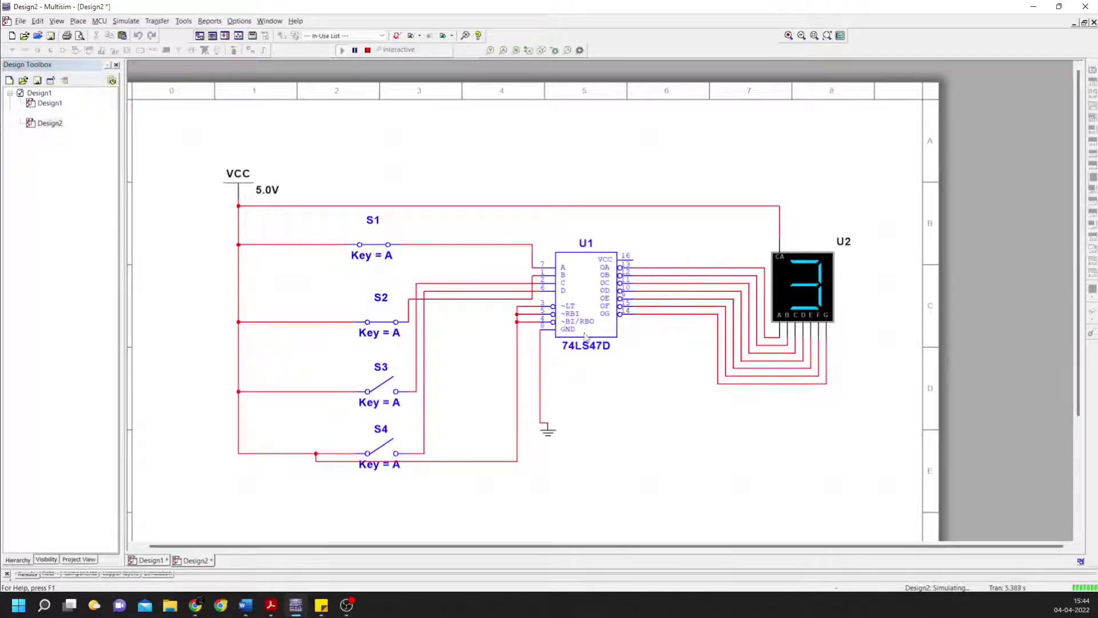
click(382, 321)
click(372, 251)
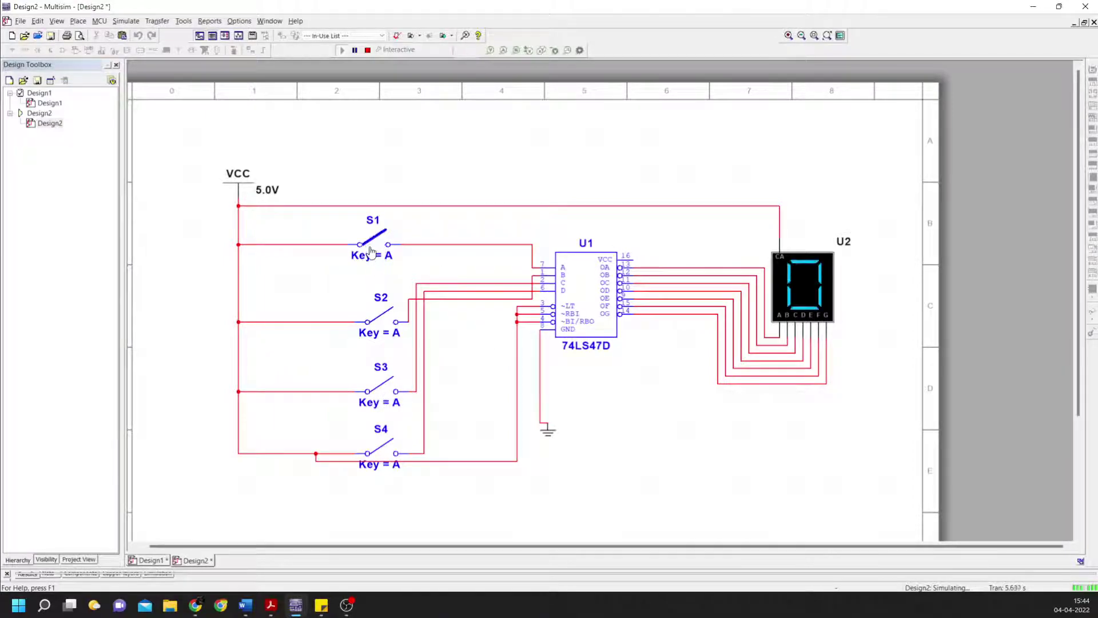
click(380, 385)
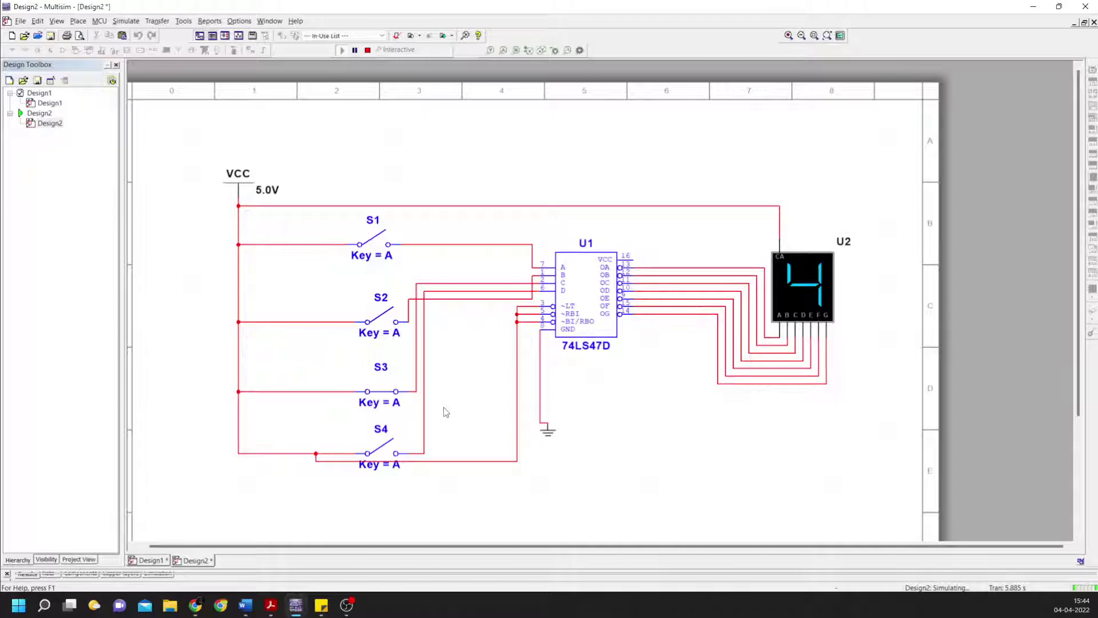
- Flip all switches with A and back to 4, check the truth table, and recentre the schematic
key(a)
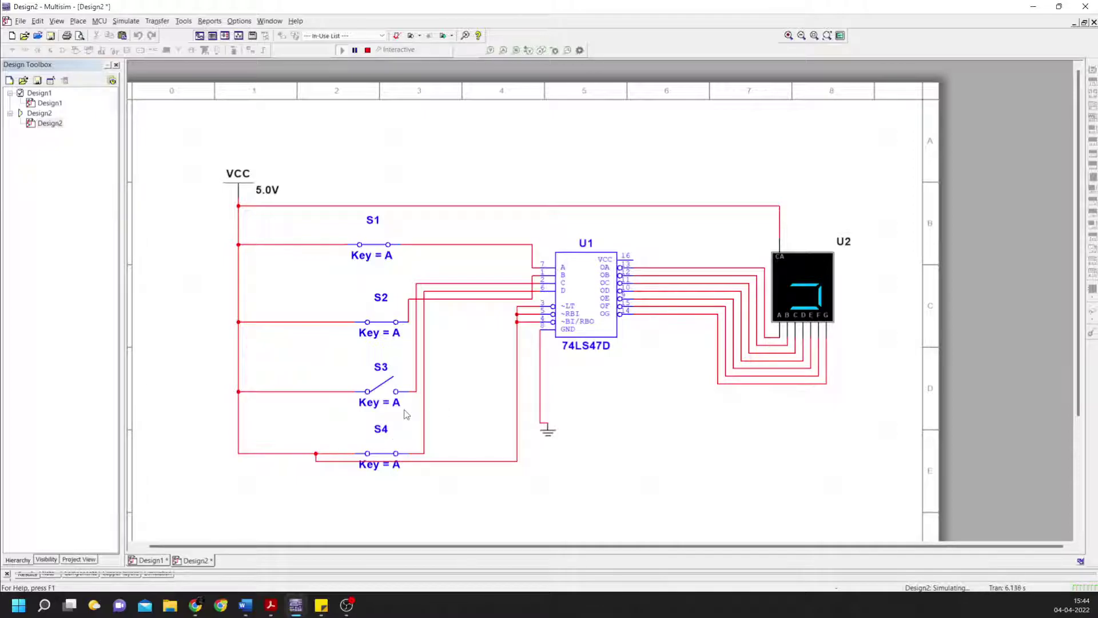
key(a)
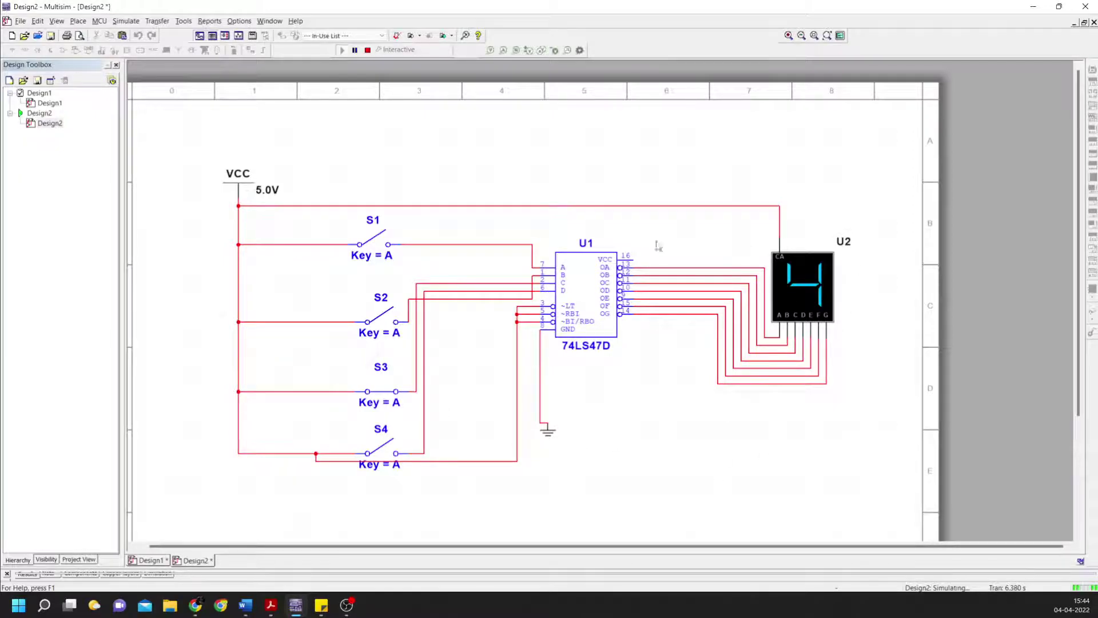
key(alt+Tab)
key(alt+Tab)
drag(704, 373, 726, 359)
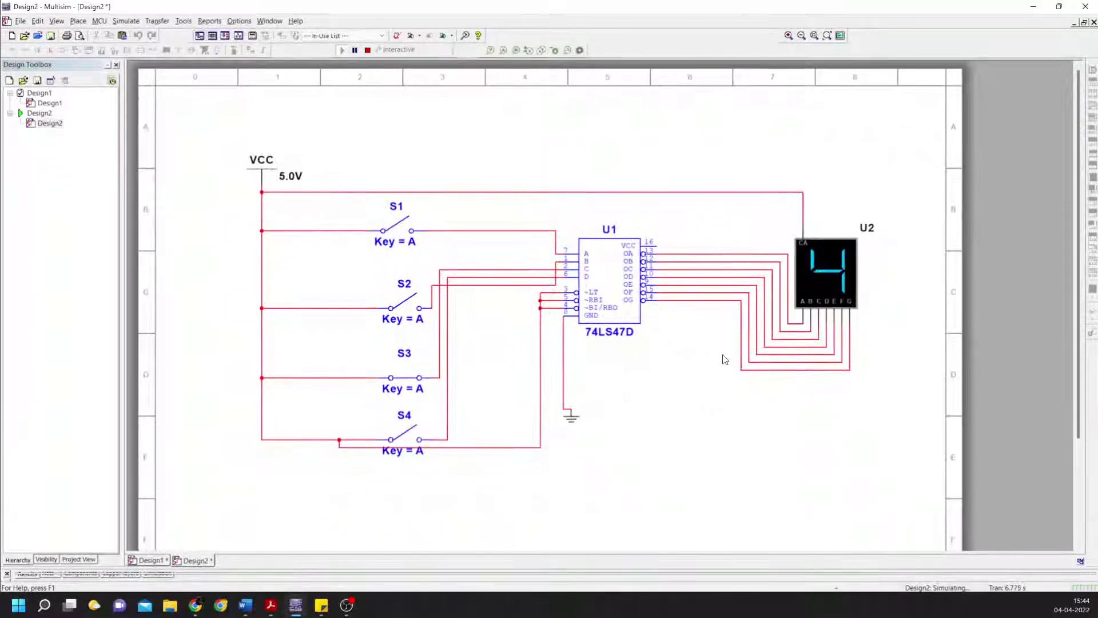